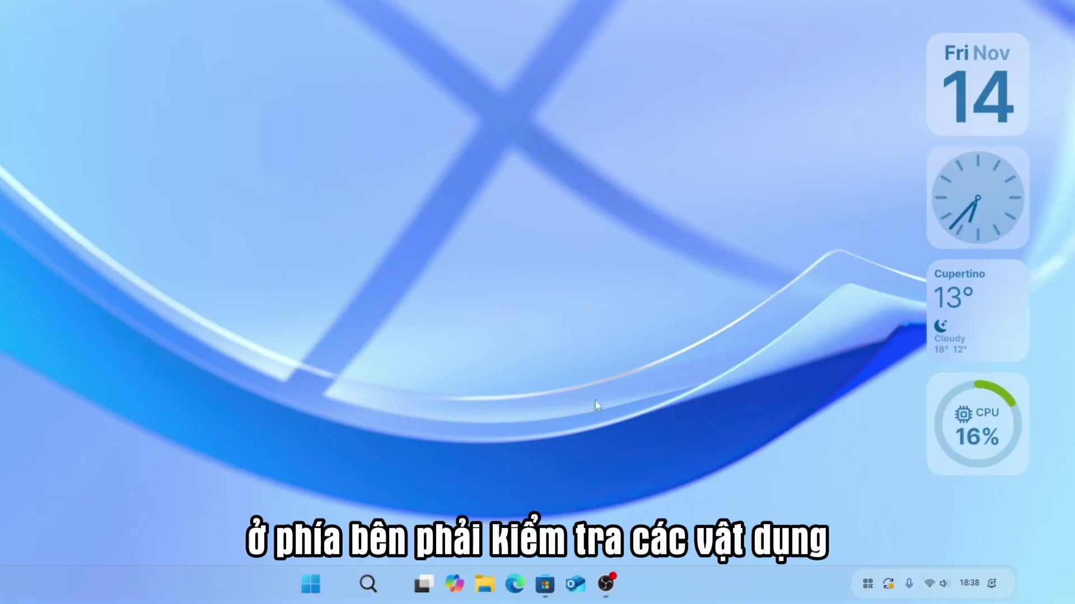
Preview the default Start menu, notification centre with calendar, and quick settings flyouts
{"action": "left_click", "coordinate": [311, 584]}
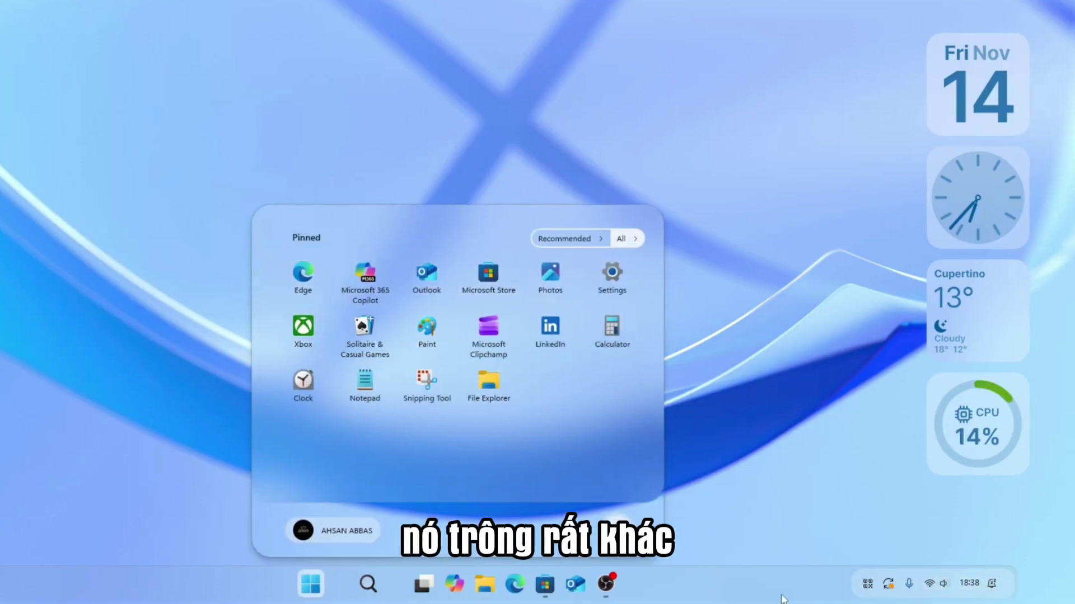
{"action": "left_click", "coordinate": [850, 597]}
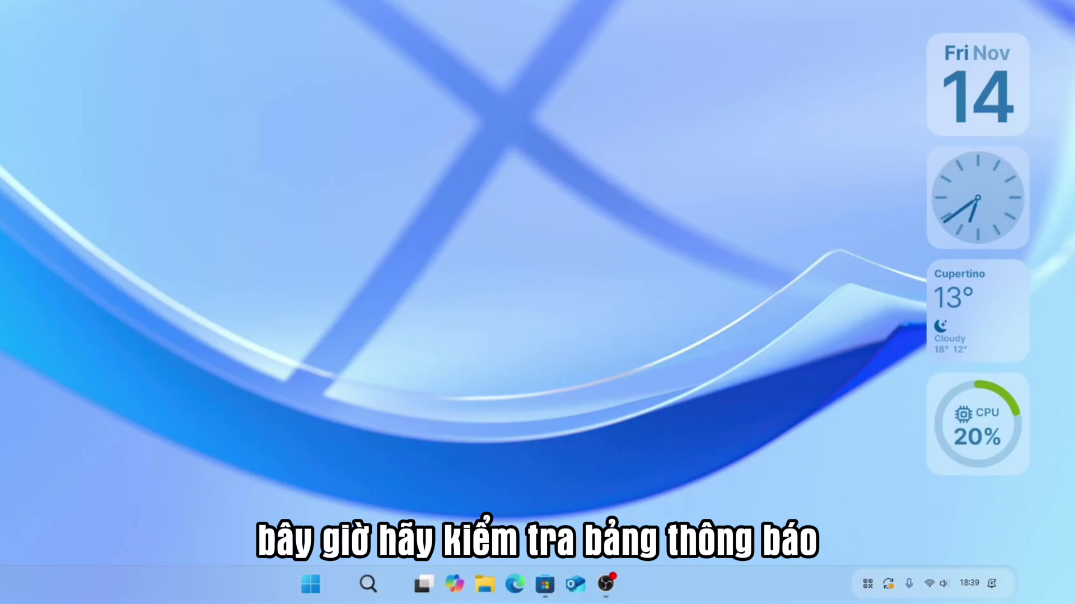
{"action": "left_click", "coordinate": [980, 584]}
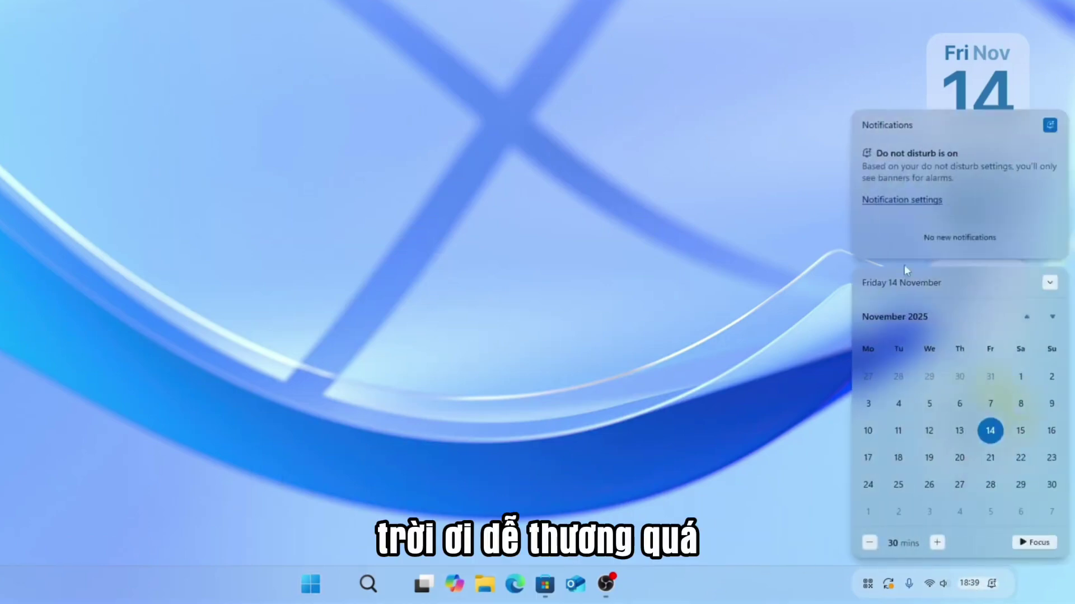
{"action": "key", "text": "Escape"}
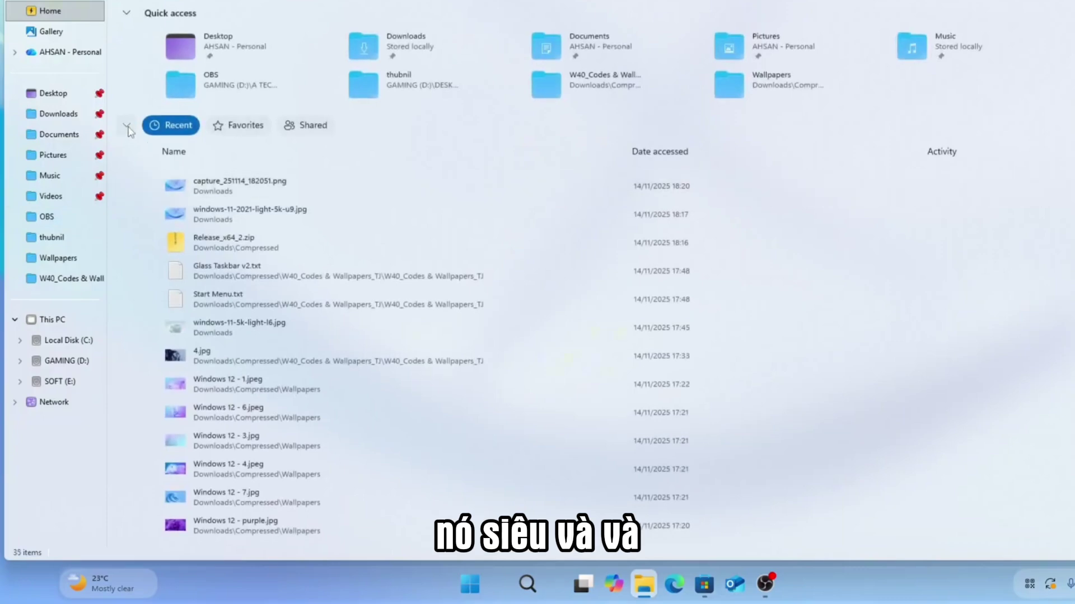
{"action": "left_click", "coordinate": [128, 128]}
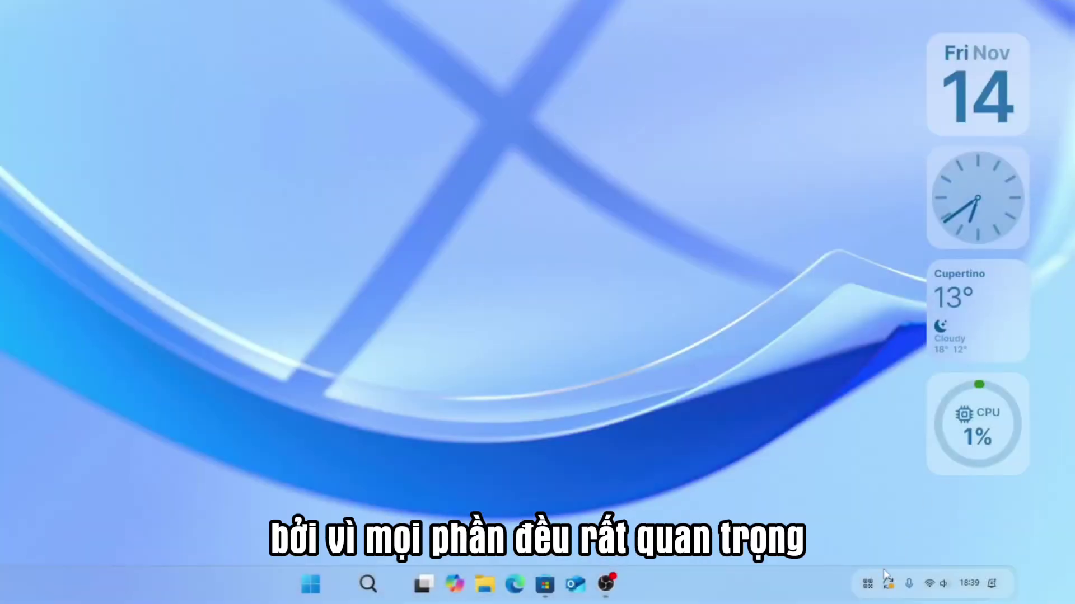
{"action": "left_click", "coordinate": [934, 584]}
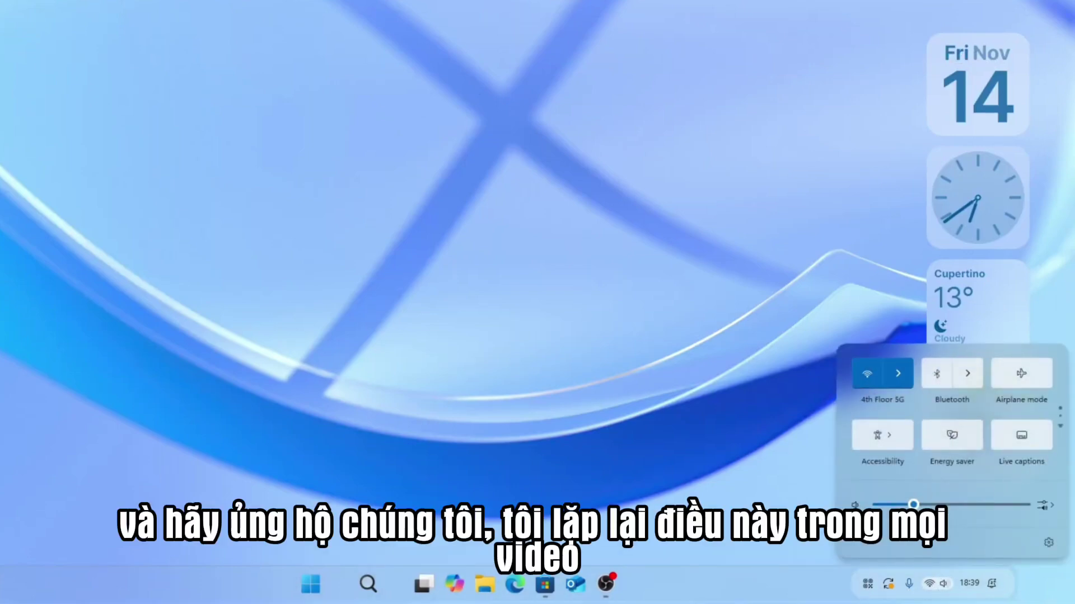
{"action": "left_click", "coordinate": [683, 325]}
Refresh the desktop, hide all desktop icons, and start downloading the Windhawk installer
{"action": "right_click", "coordinate": [499, 108]}
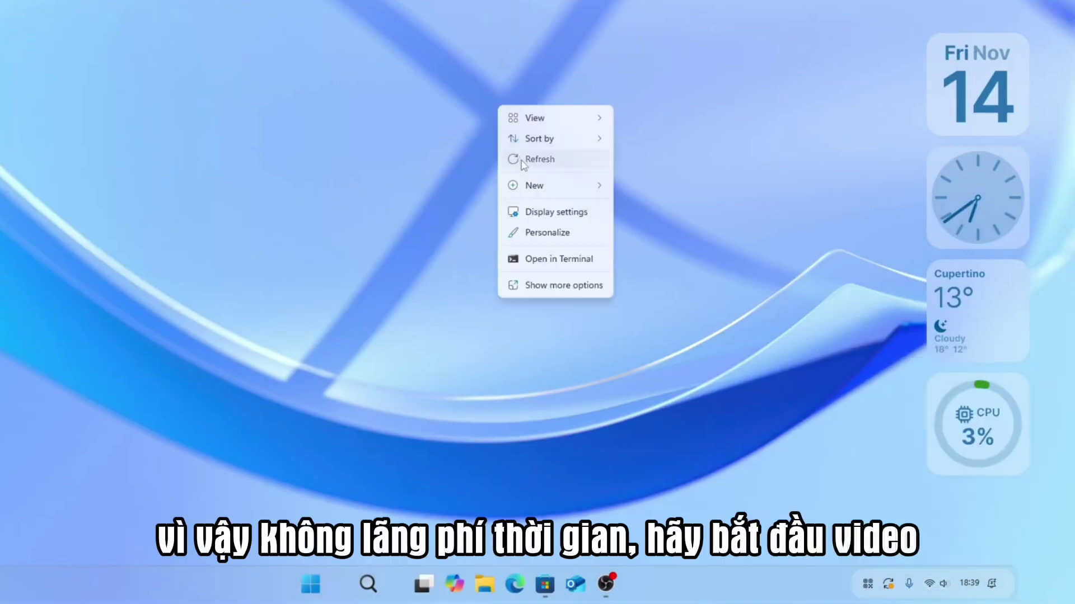
{"action": "left_click", "coordinate": [524, 161]}
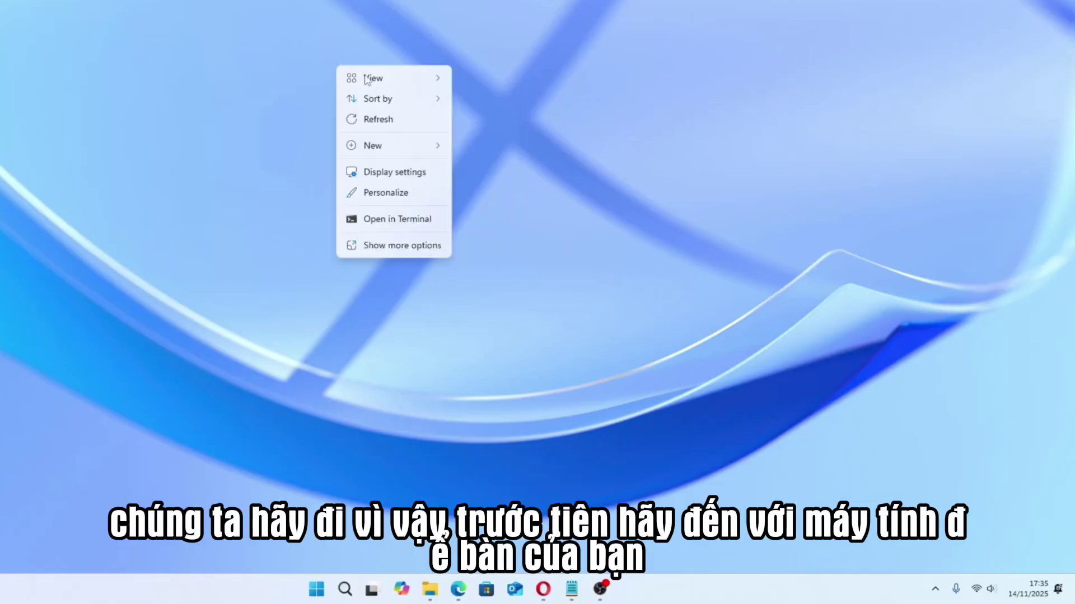
{"action": "mouse_move", "coordinate": [372, 78]}
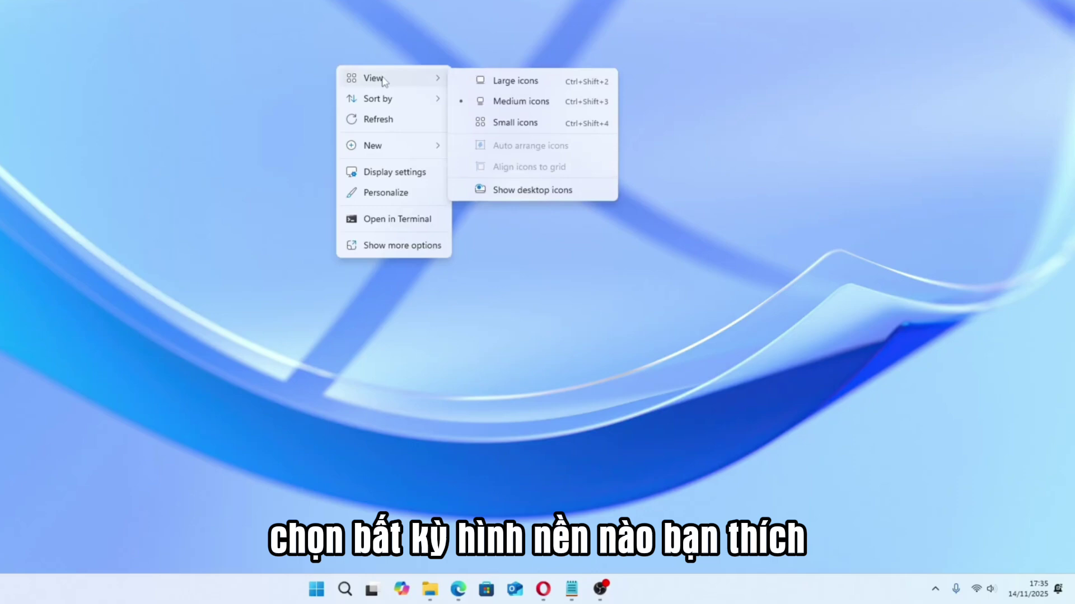
{"action": "left_click", "coordinate": [515, 191]}
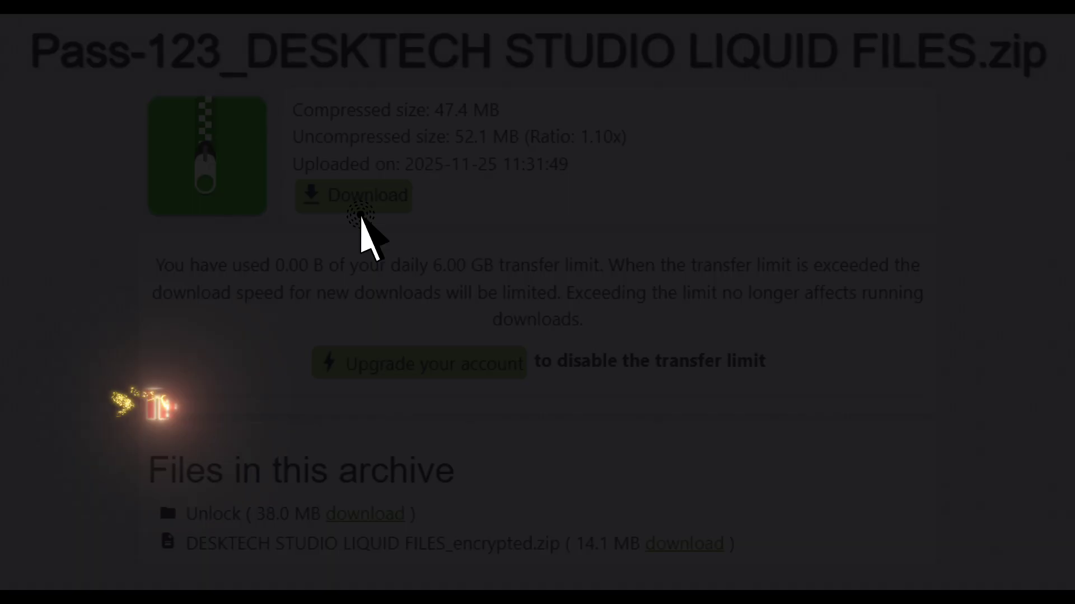
{"action": "left_click", "coordinate": [360, 215]}
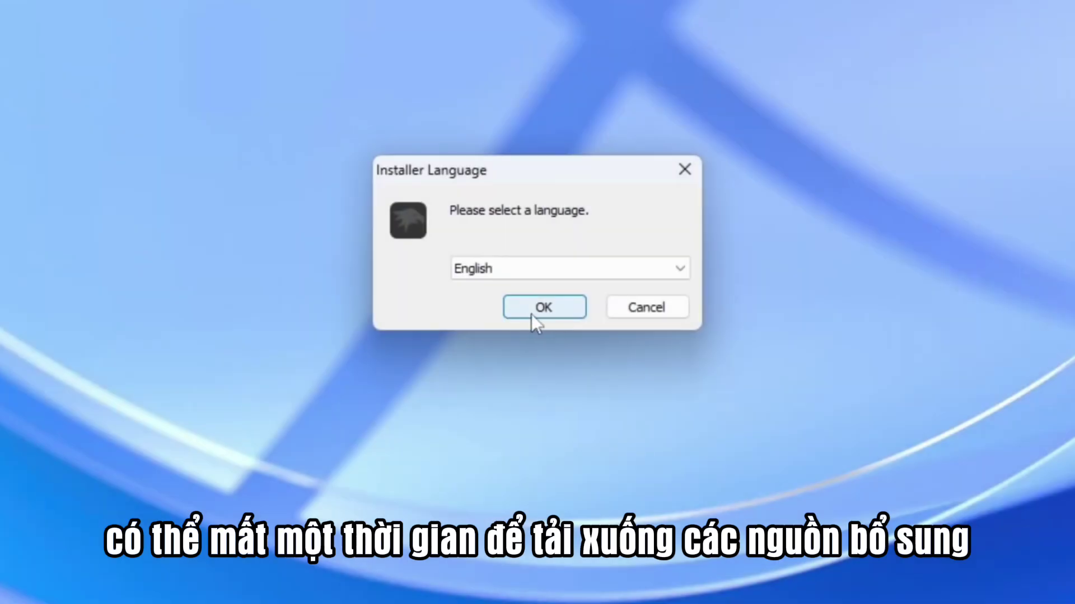
Accept English as the installer language to continue Windhawk setup
{"action": "left_click", "coordinate": [546, 311]}
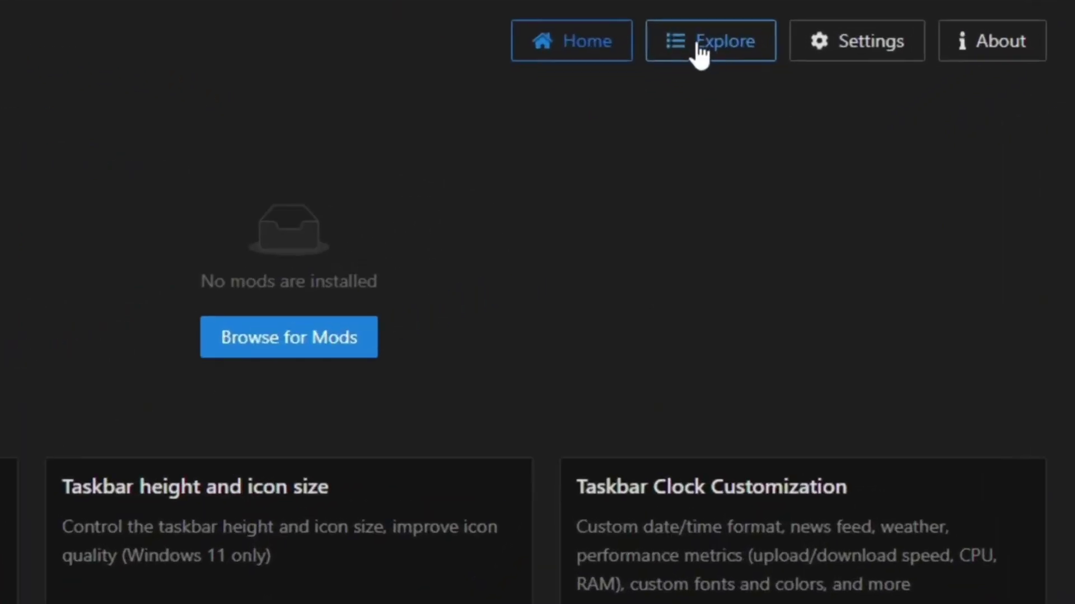
Find Taskbar height and icon size in Explore and install it, accepting the risk
{"action": "left_click", "coordinate": [699, 50]}
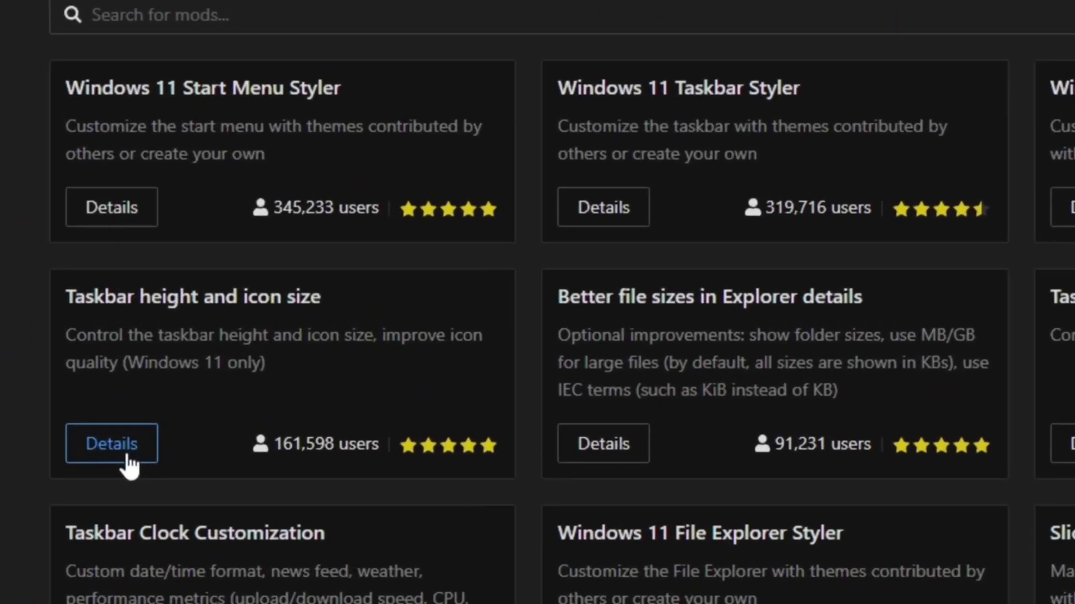
{"action": "left_click", "coordinate": [213, 373]}
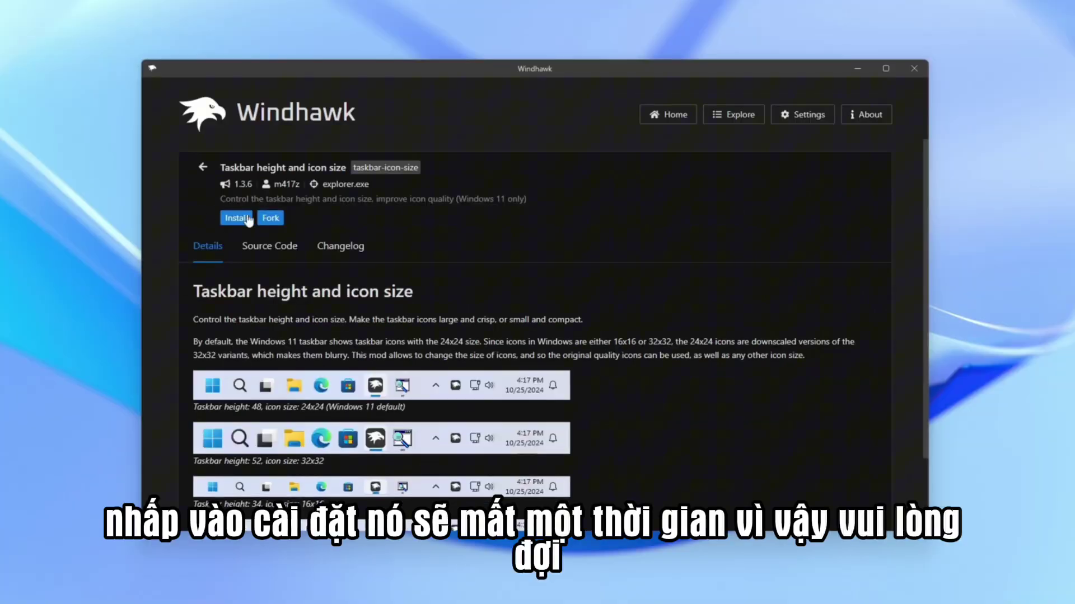
{"action": "left_click", "coordinate": [236, 218]}
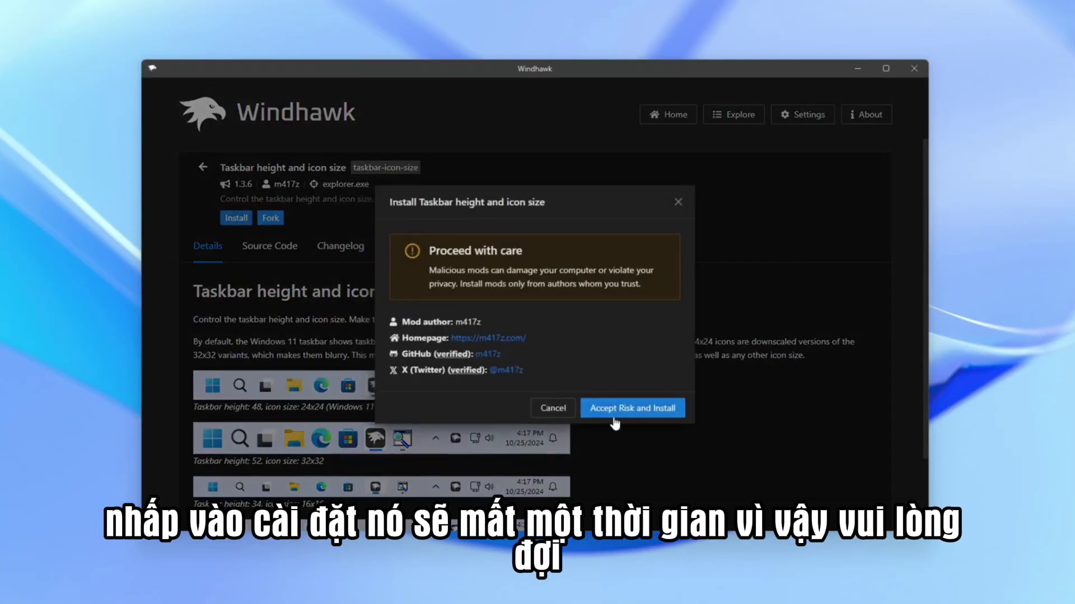
{"action": "left_click", "coordinate": [629, 411]}
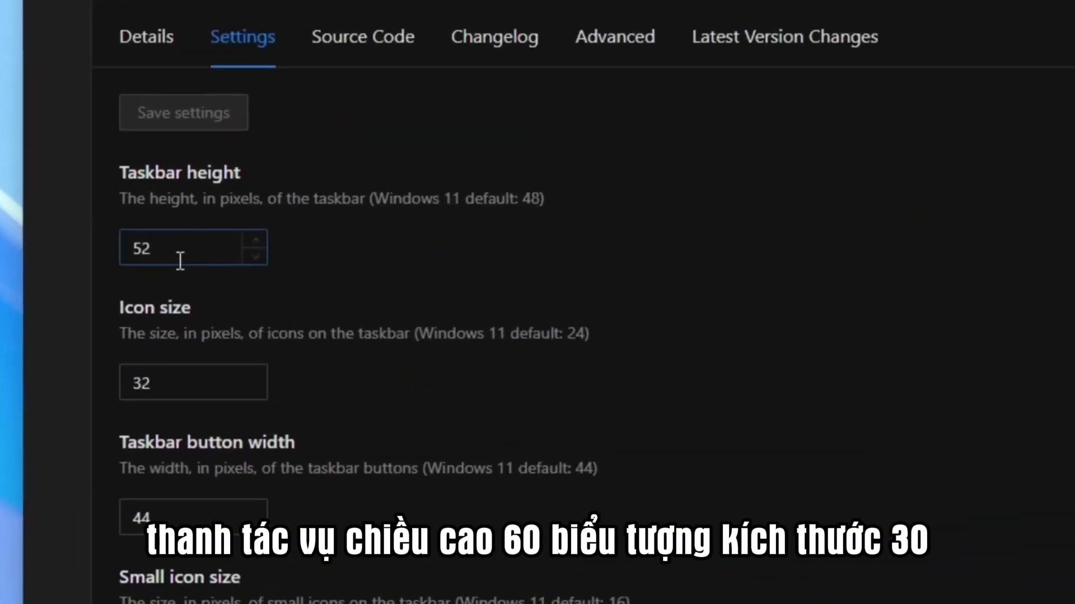
Change taskbar height 52 to 60, icon size 32 to 30, button width 44 to 47, and save
{"action": "left_click_drag", "start_coordinate": [180, 261], "coordinate": [113, 256]}
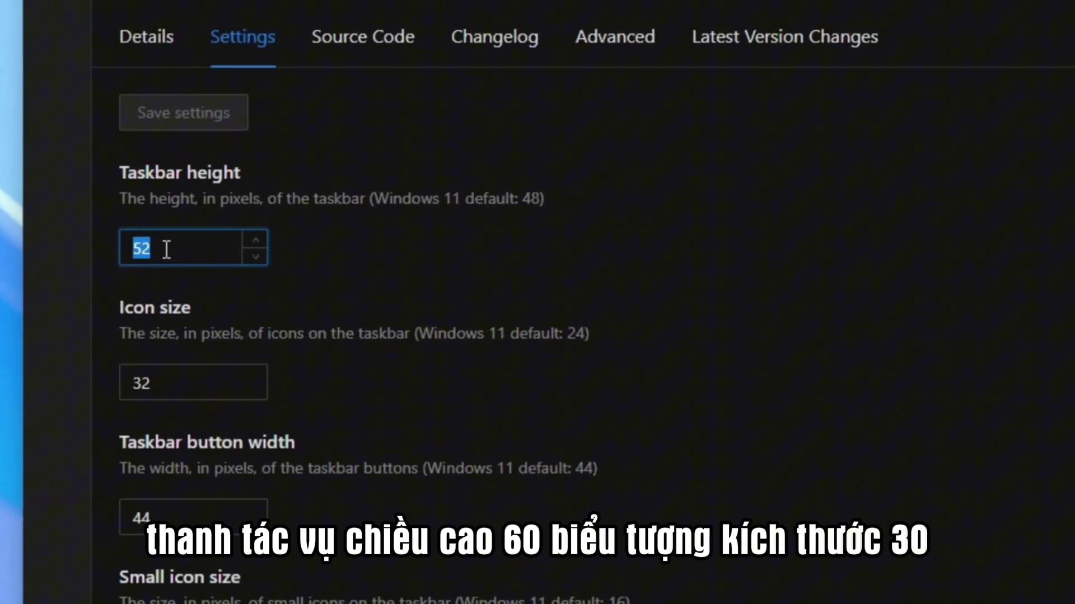
{"action": "type", "text": "60"}
{"action": "left_click_drag", "start_coordinate": [190, 385], "coordinate": [129, 372]}
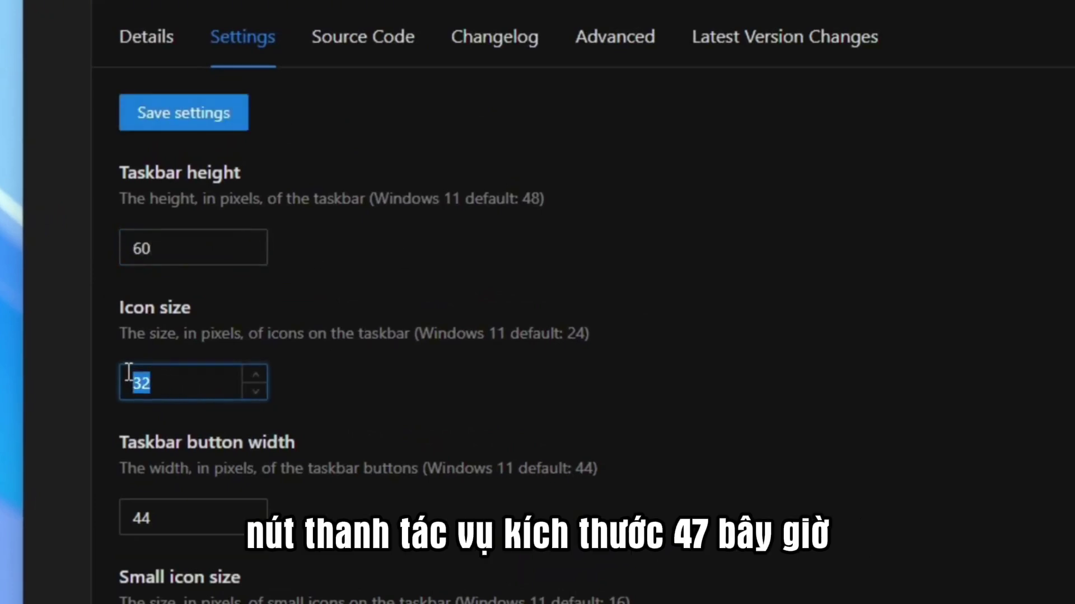
{"action": "key", "text": "BackSpace"}
{"action": "type", "text": "30"}
{"action": "left_click_drag", "start_coordinate": [184, 519], "coordinate": [88, 513]}
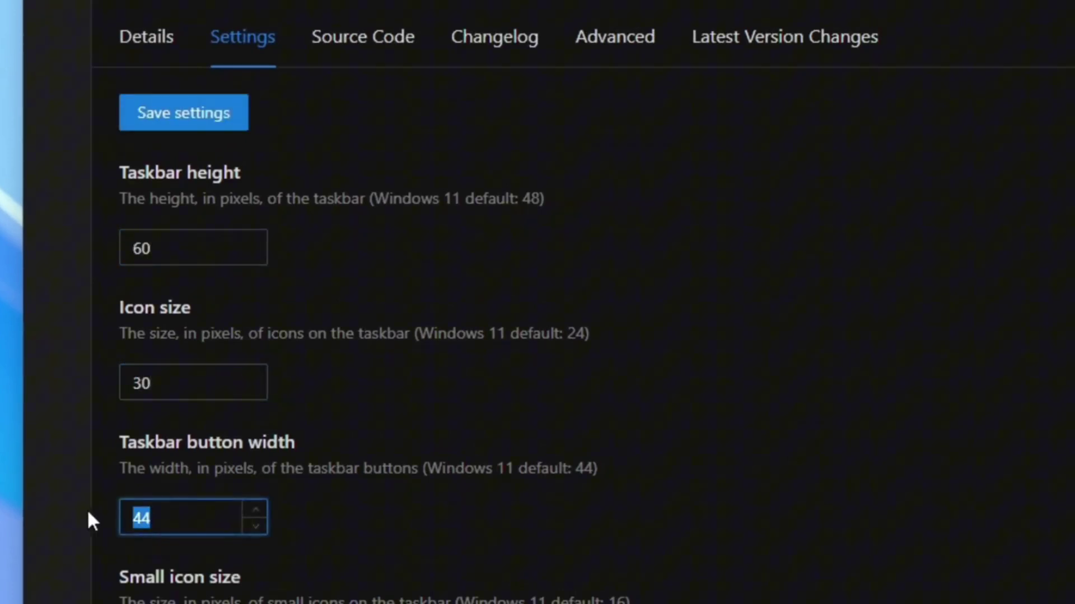
{"action": "type", "text": "47"}
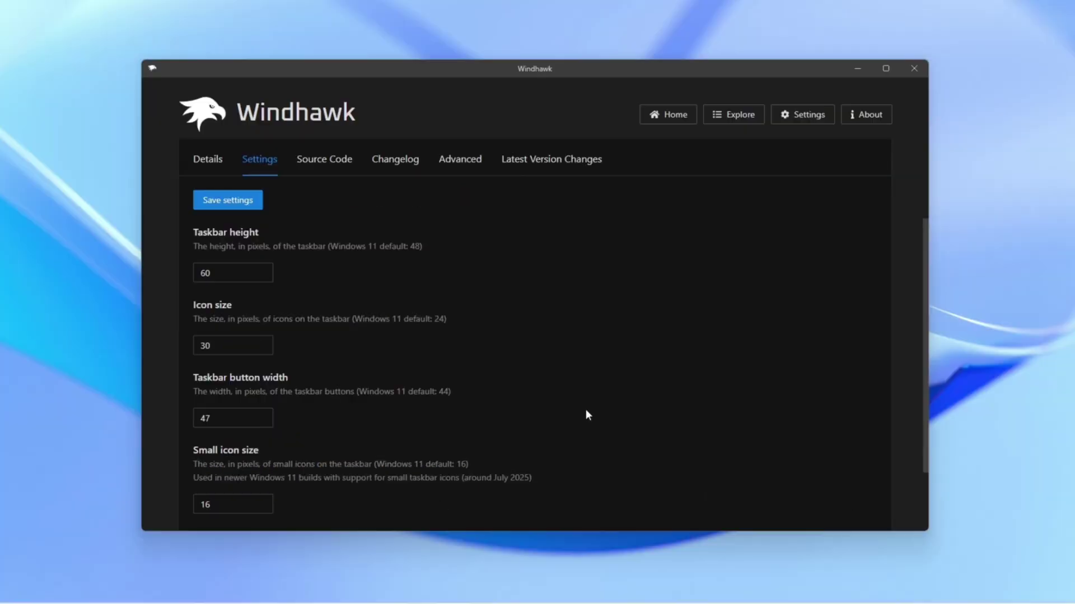
{"action": "scroll", "coordinate": [585, 411], "scroll_direction": "down", "scroll_amount": 2}
{"action": "scroll", "coordinate": [584, 410], "scroll_direction": "up", "scroll_amount": 3}
{"action": "left_click", "coordinate": [248, 292]}
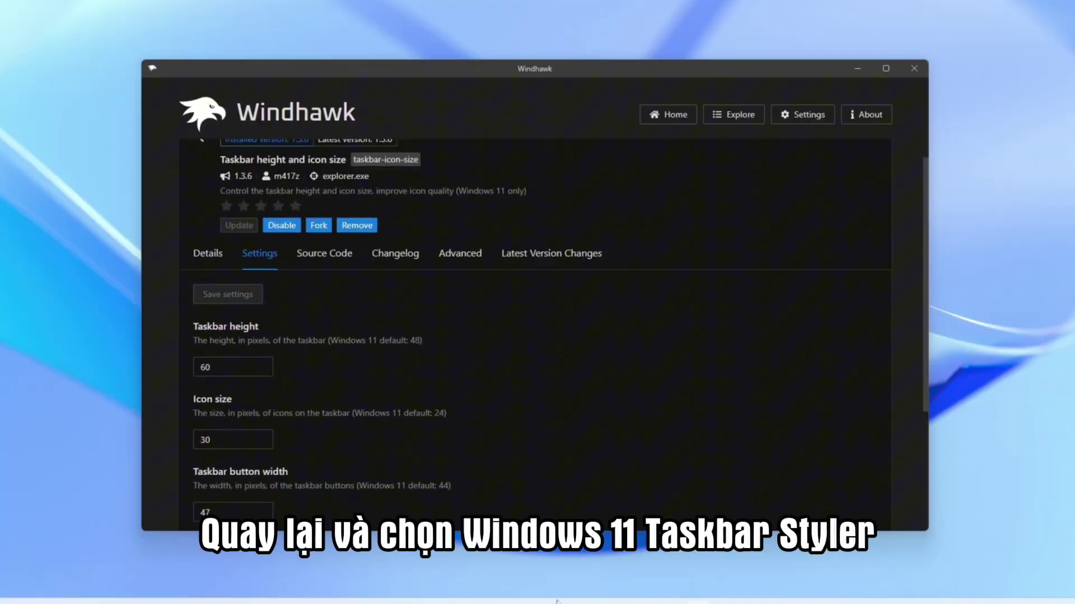
Return to the mod list and install Windows 11 Taskbar Styler, accepting the risk
{"action": "key", "text": "alt+Left"}
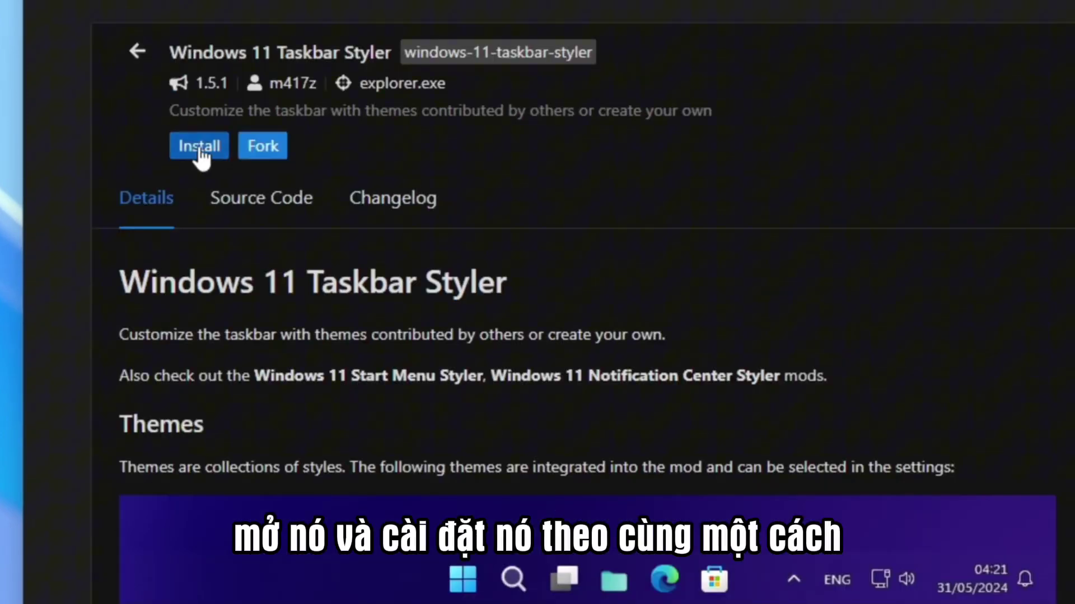
{"action": "left_click", "coordinate": [206, 148]}
{"action": "left_click", "coordinate": [877, 503]}
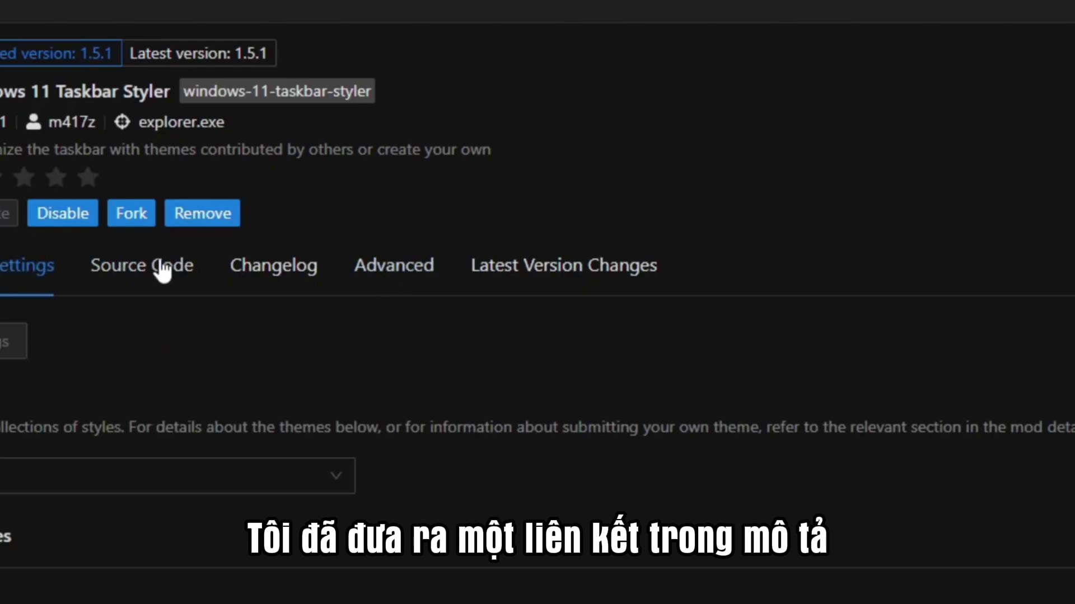
On the Taskbar Styler's Advanced tab, select all the glass theme code in the text file
{"action": "left_click", "coordinate": [399, 268]}
{"action": "scroll", "coordinate": [474, 291], "scroll_direction": "down", "scroll_amount": 4}
{"action": "scroll", "coordinate": [0, 220], "scroll_direction": "up", "scroll_amount": 1}
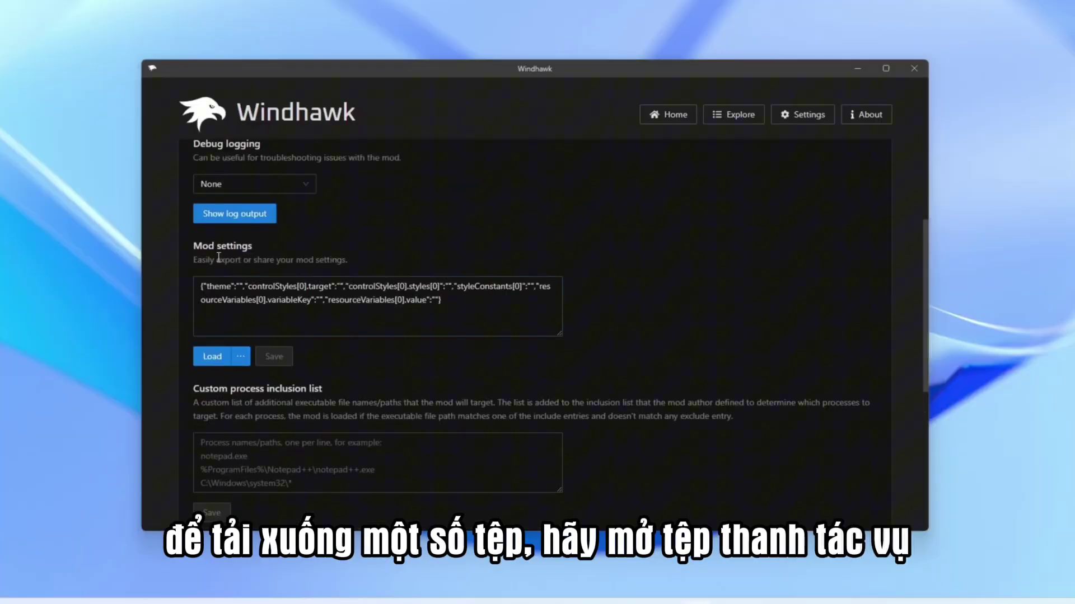
{"action": "left_click_drag", "start_coordinate": [443, 300], "coordinate": [154, 287]}
{"action": "left_click", "coordinate": [680, 373]}
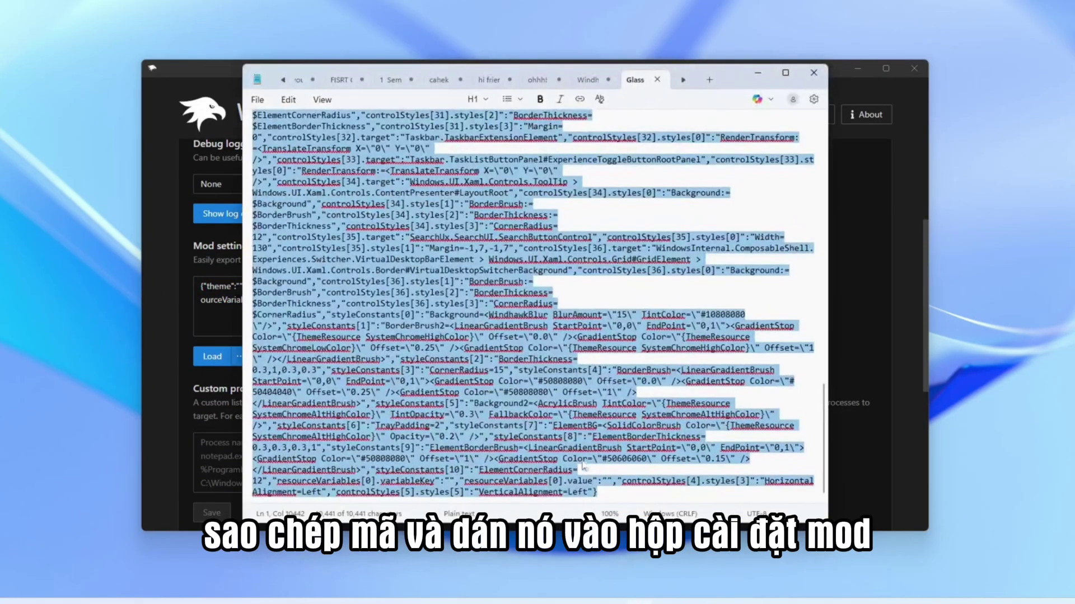
{"action": "left_click_drag", "start_coordinate": [597, 492], "coordinate": [354, 344]}
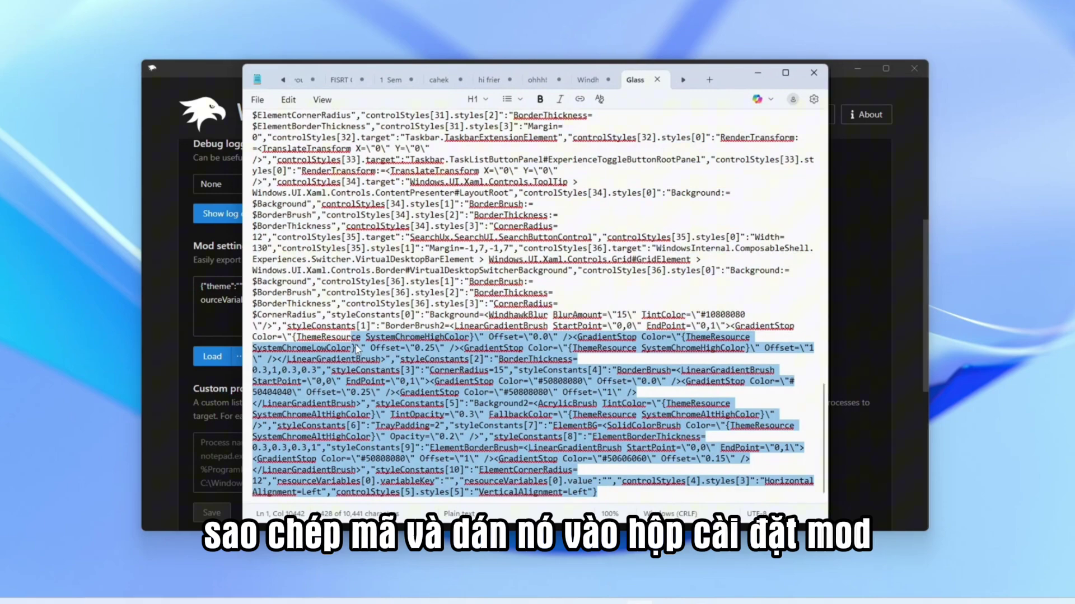
{"action": "key", "text": "ctrl+a"}
Replace the existing Mod settings JSON with the pasted glass theme code and save
{"action": "left_click", "coordinate": [757, 73]}
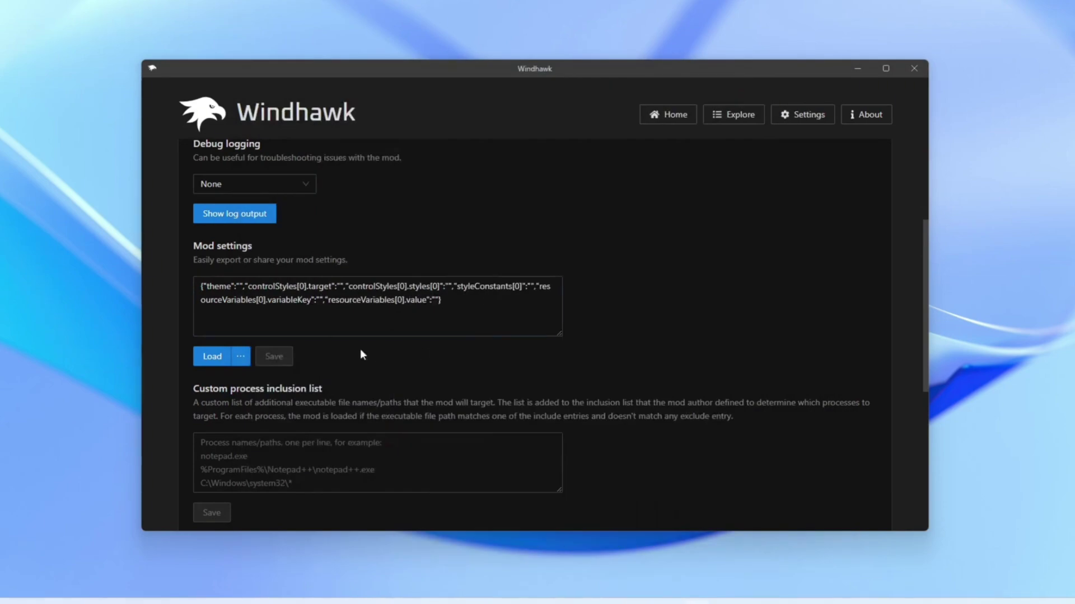
{"action": "left_click_drag", "start_coordinate": [484, 303], "coordinate": [142, 257]}
{"action": "key", "text": "ctrl+v"}
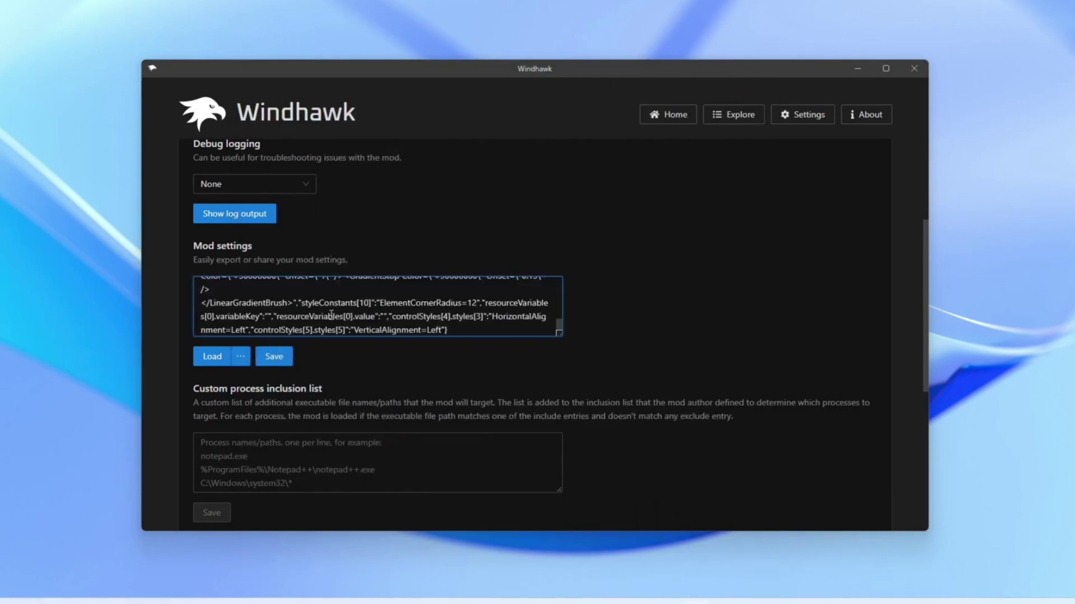
{"action": "left_click", "coordinate": [272, 357]}
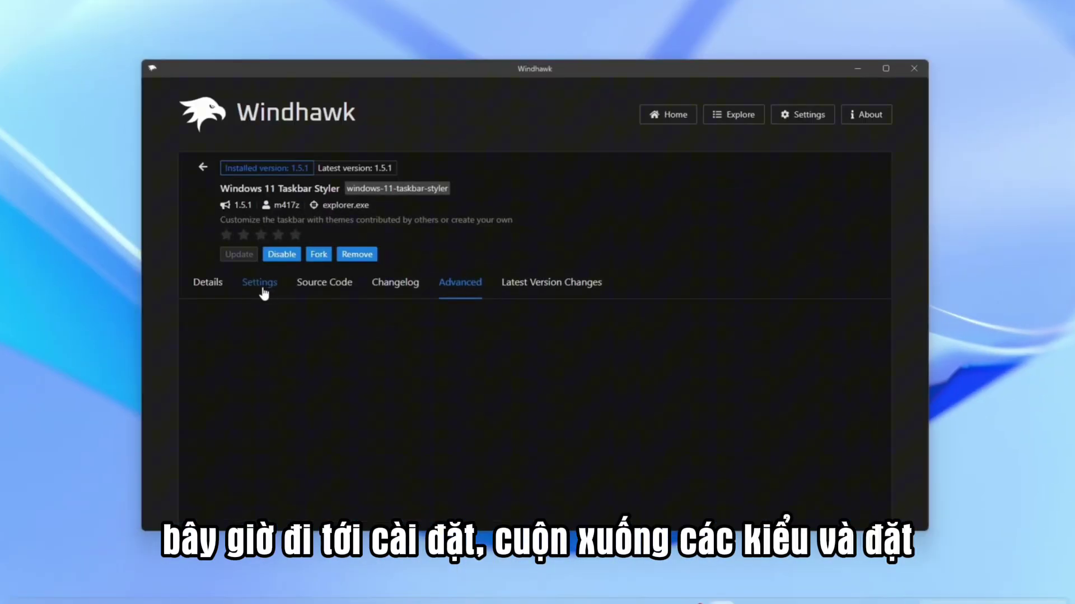
Change MaxWidth and MinWidth from 1800 to 1200 and the Margin offset -250 to -650, then save
{"action": "left_click", "coordinate": [259, 288]}
{"action": "scroll", "coordinate": [598, 415], "scroll_direction": "down", "scroll_amount": 4}
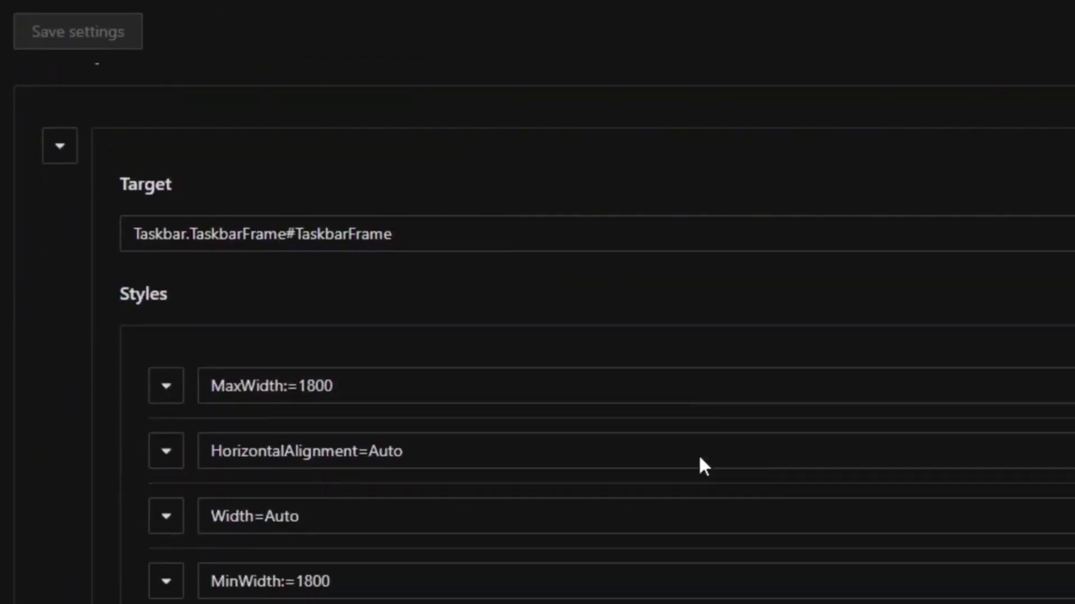
{"action": "left_click", "coordinate": [482, 298]}
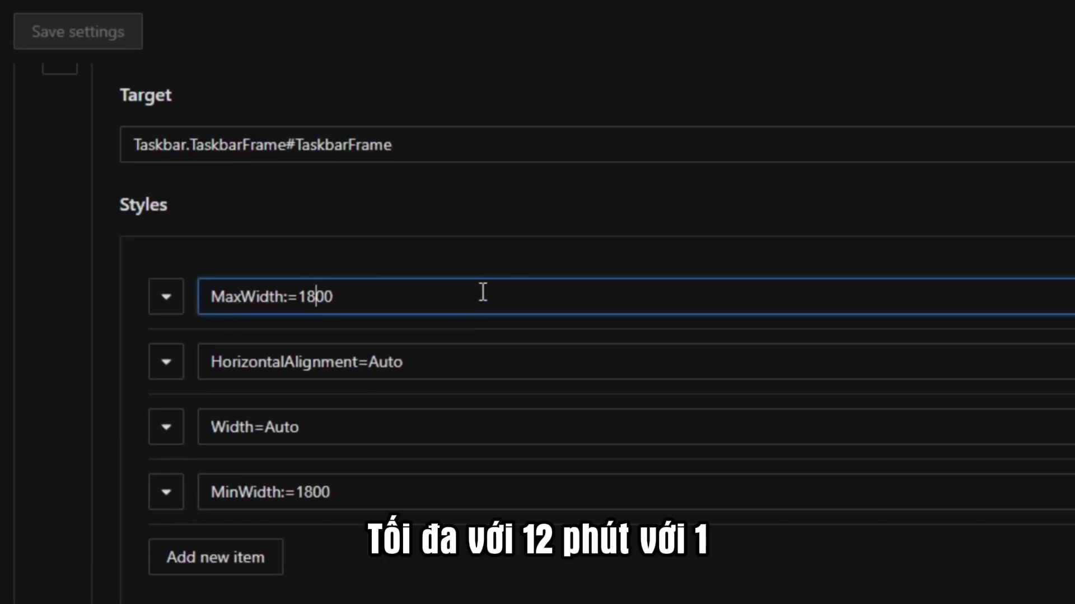
{"action": "key", "text": "BackSpace"}
{"action": "type", "text": "2"}
{"action": "left_click", "coordinate": [314, 492]}
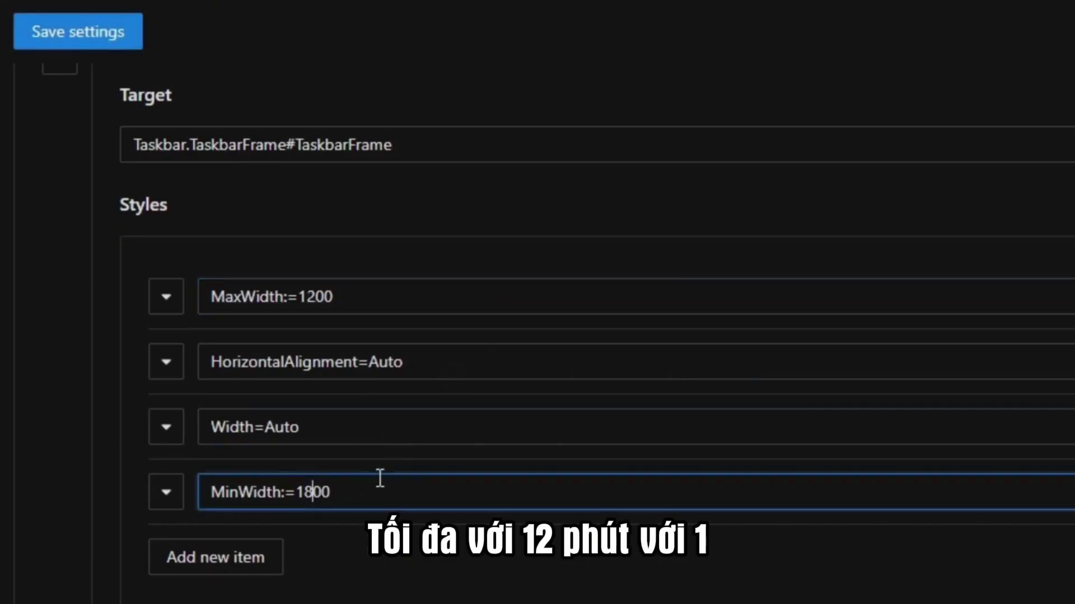
{"action": "key", "text": "BackSpace"}
{"action": "type", "text": "250,7"}
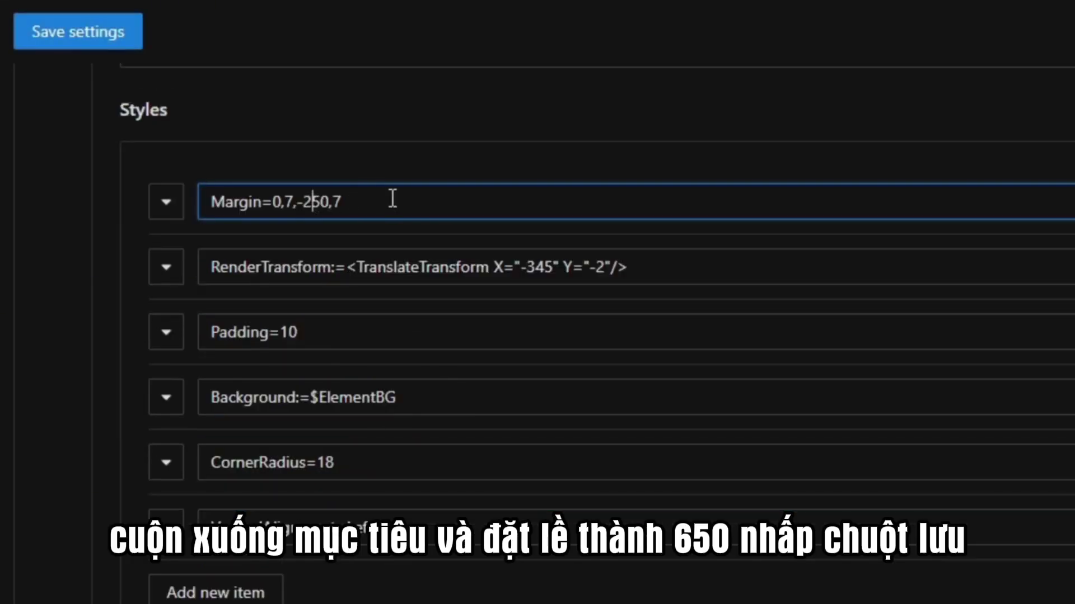
{"action": "key", "text": "BackSpace"}
{"action": "type", "text": "6"}
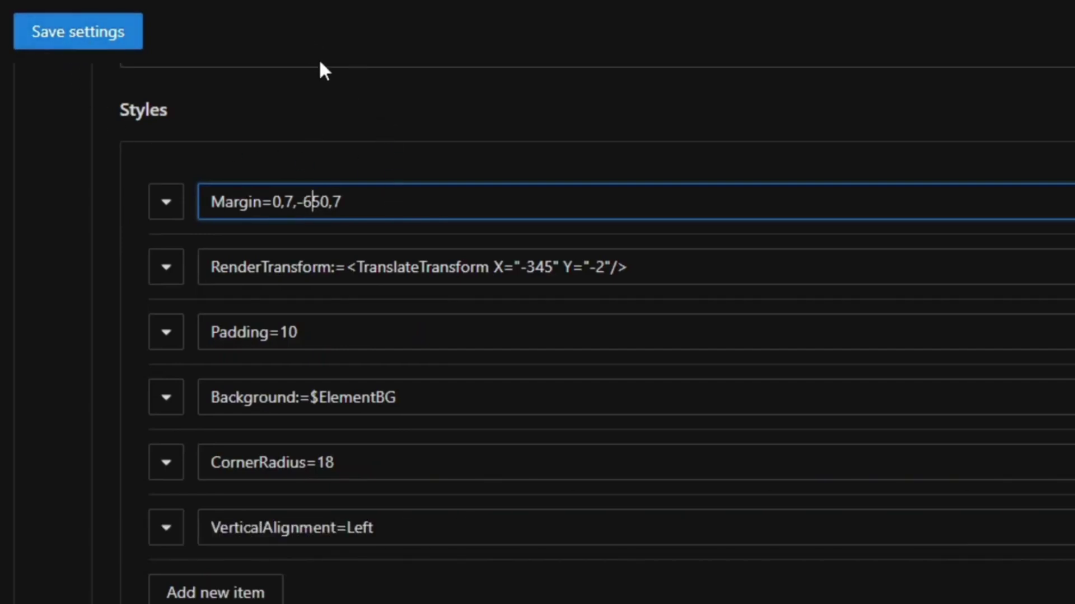
{"action": "left_click", "coordinate": [97, 38]}
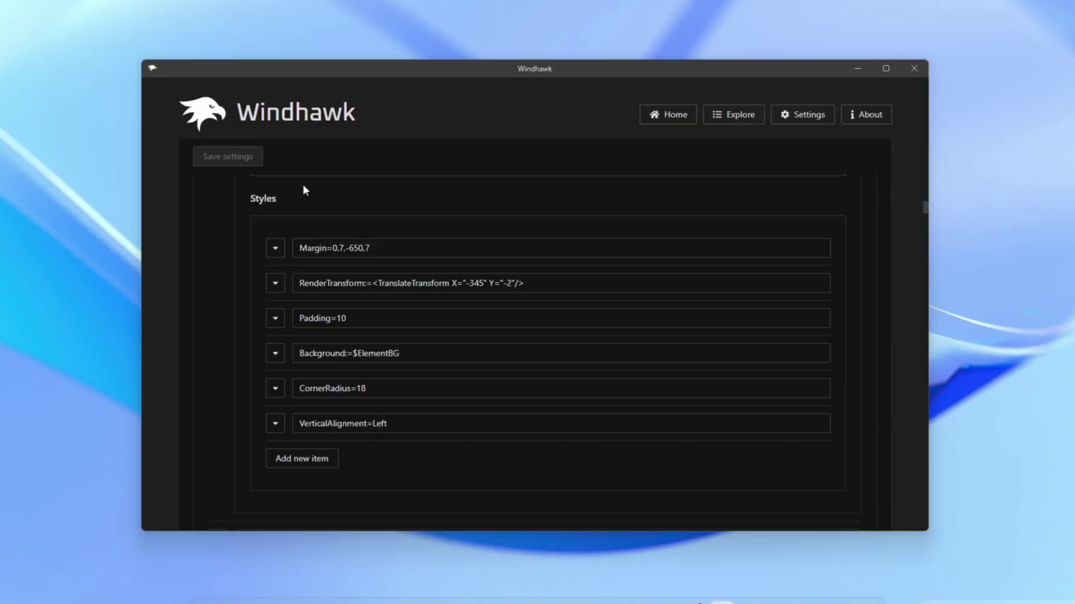
Install the Windows 11 Start Menu Styler from the Explore catalogue
{"action": "left_click", "coordinate": [721, 118]}
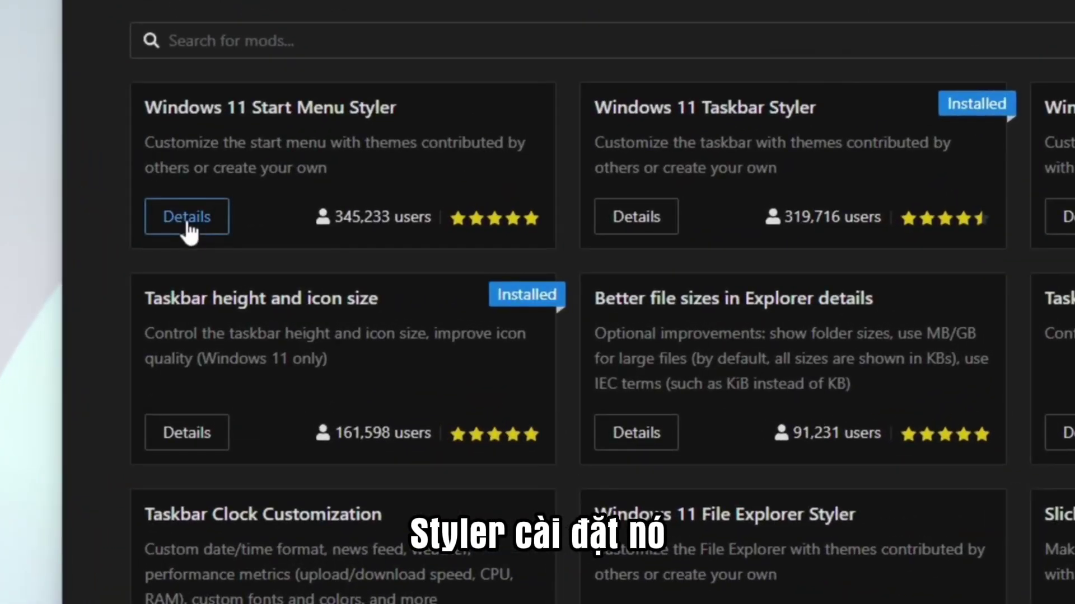
{"action": "left_click", "coordinate": [208, 255]}
{"action": "left_click", "coordinate": [237, 217]}
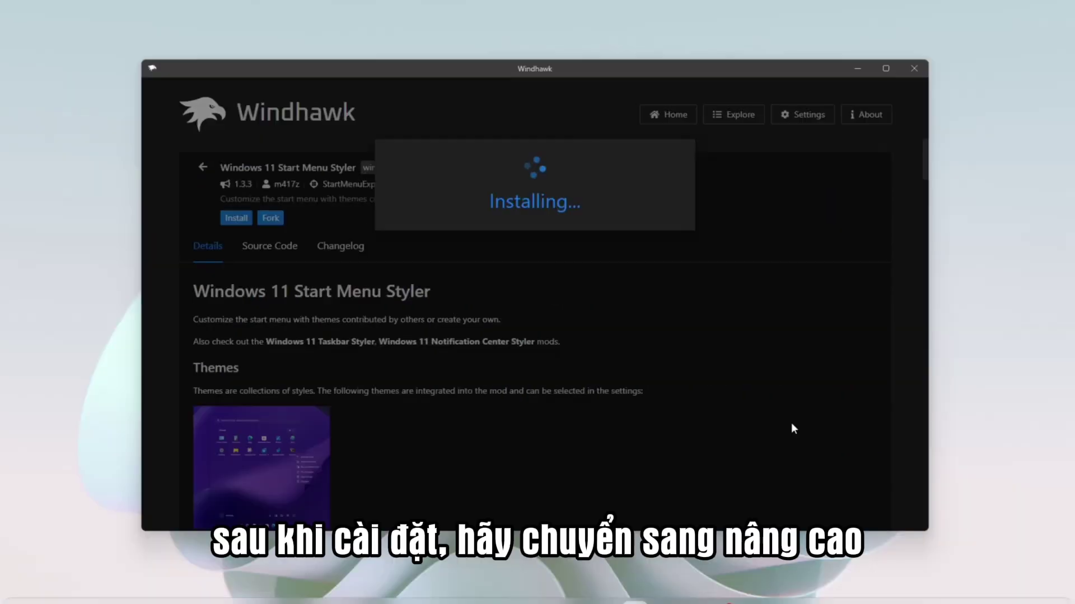
With the mod's Advanced tab open, copy all the start menu code from Notepad
{"action": "left_click", "coordinate": [603, 298]}
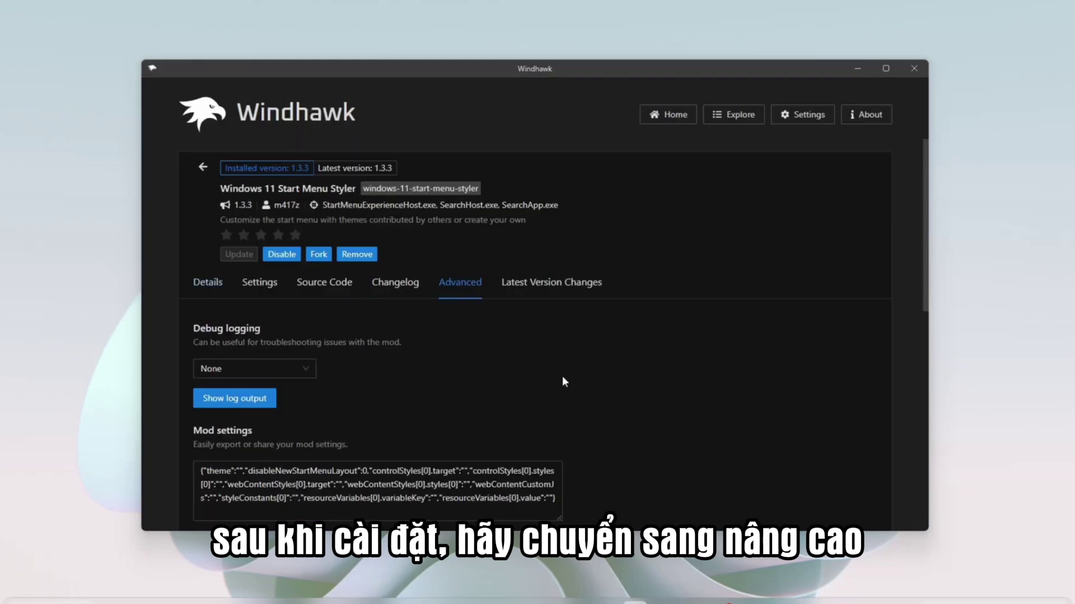
{"action": "scroll", "coordinate": [564, 382], "scroll_direction": "down", "scroll_amount": 2}
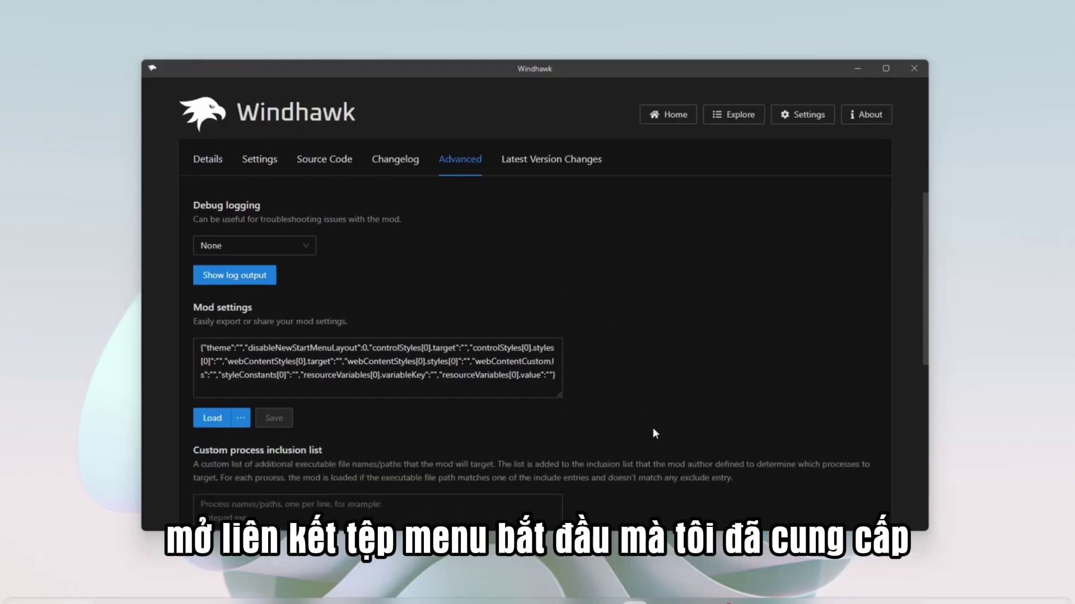
{"action": "key", "text": "alt+Tab"}
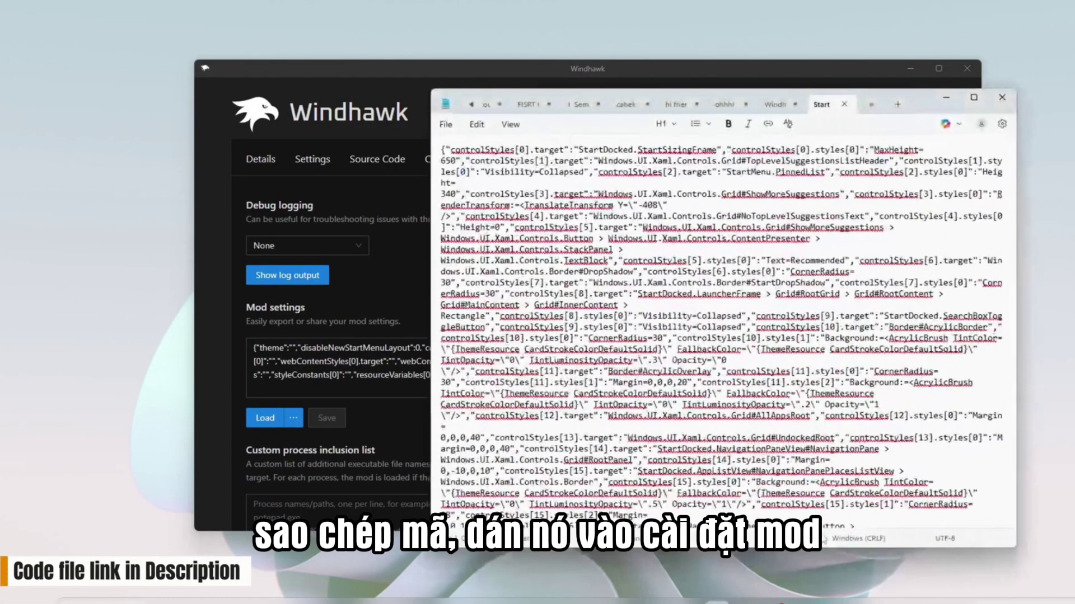
{"action": "key", "text": "ctrl+a"}
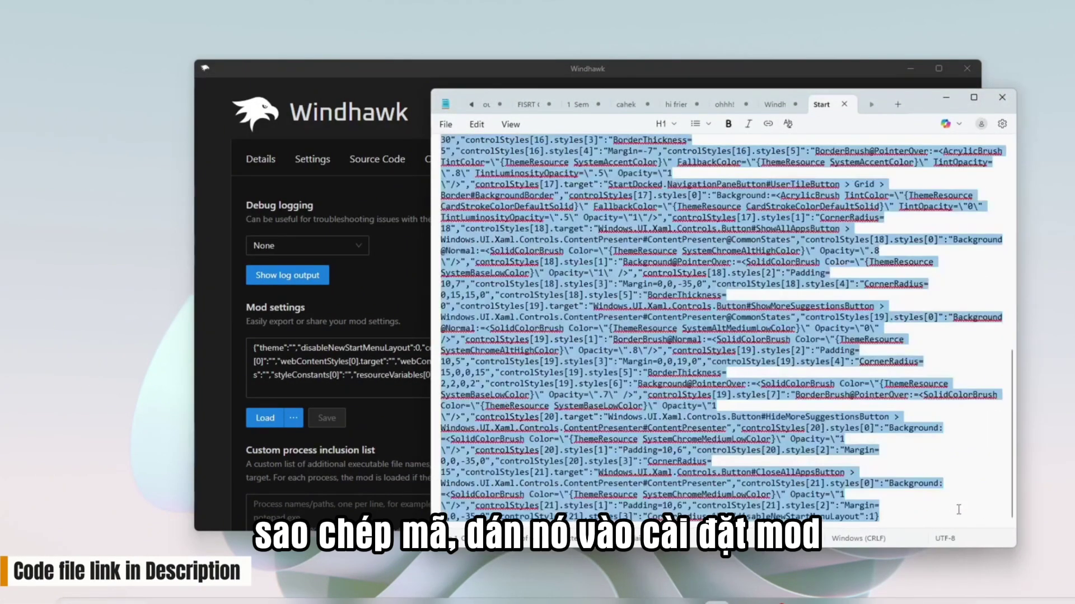
{"action": "left_click", "coordinate": [951, 102]}
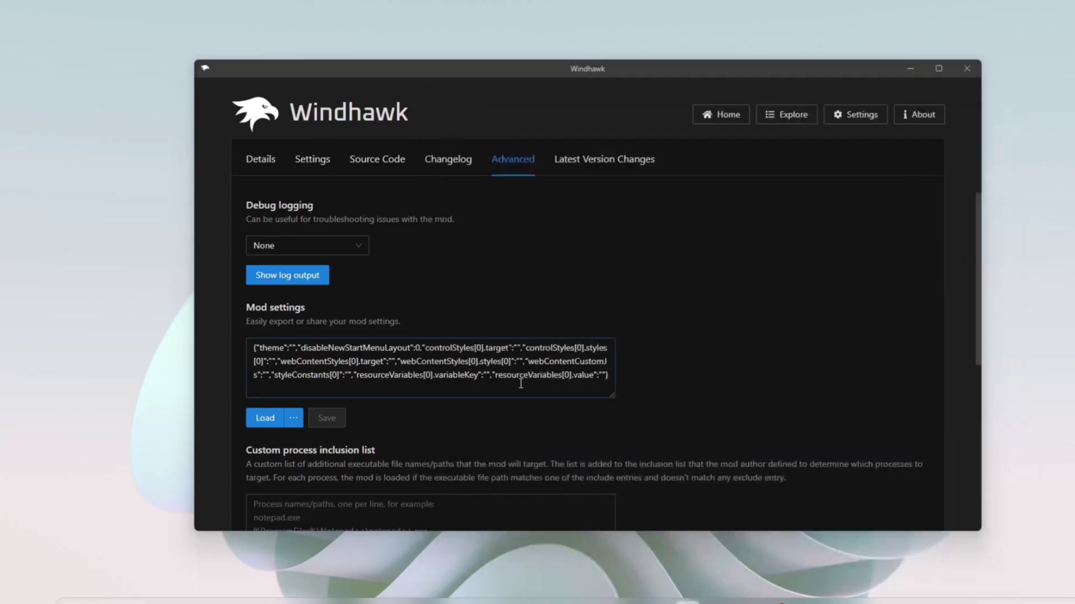
Replace the existing Mod settings JSON with the start menu code and save
{"action": "left_click_drag", "start_coordinate": [609, 380], "coordinate": [88, 315]}
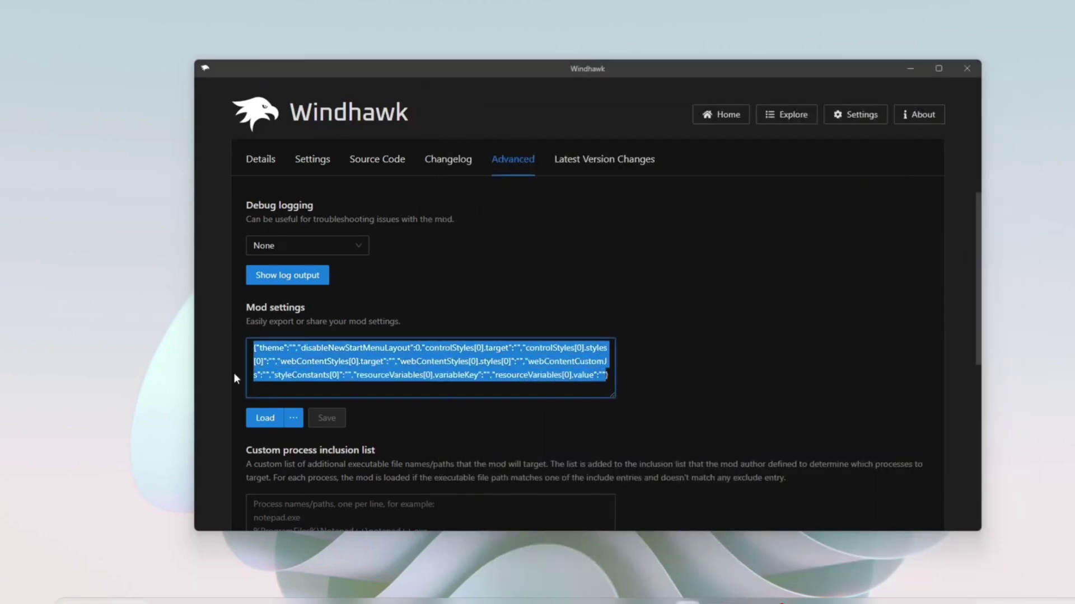
{"action": "scroll", "coordinate": [313, 369], "scroll_direction": "down", "scroll_amount": 5}
{"action": "scroll", "coordinate": [394, 361], "scroll_direction": "up", "scroll_amount": 4}
{"action": "key", "text": "ctrl+v"}
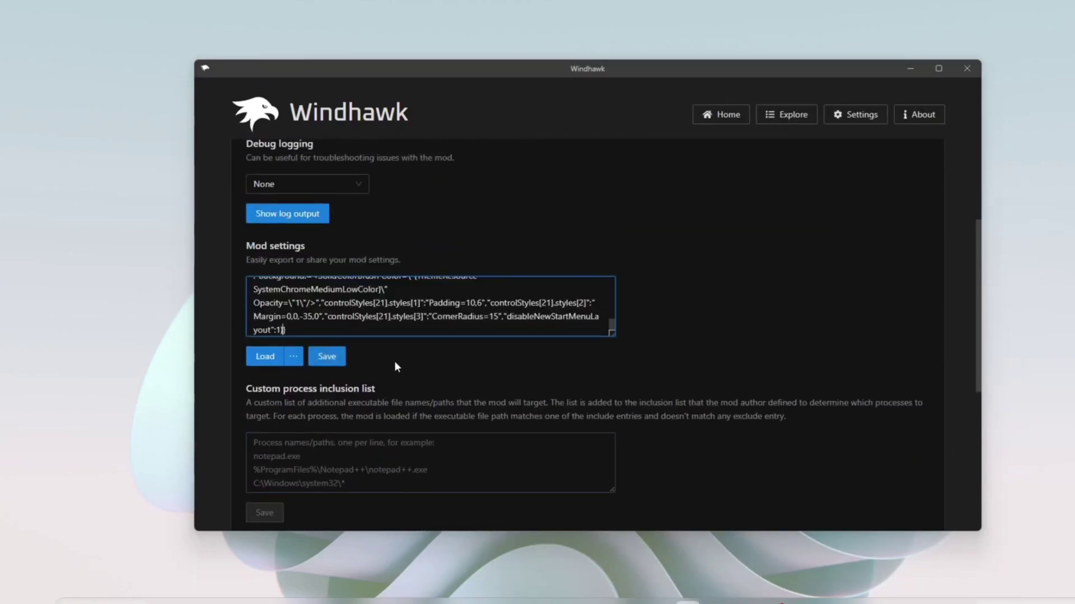
{"action": "left_click", "coordinate": [328, 358]}
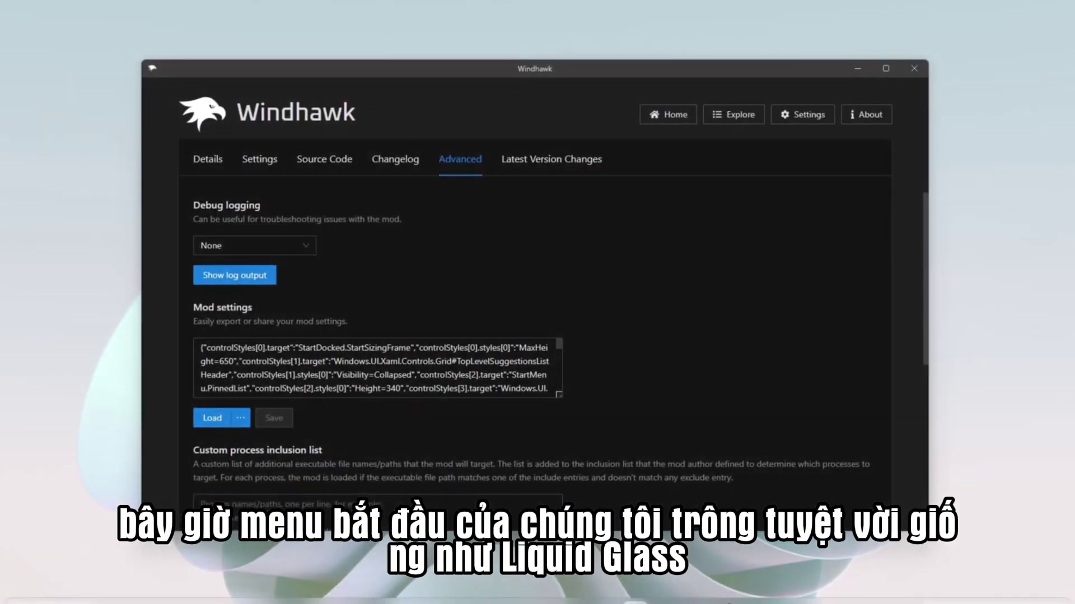
Open the Start menu over the desktop to check its new glass look
{"action": "key", "text": "super"}
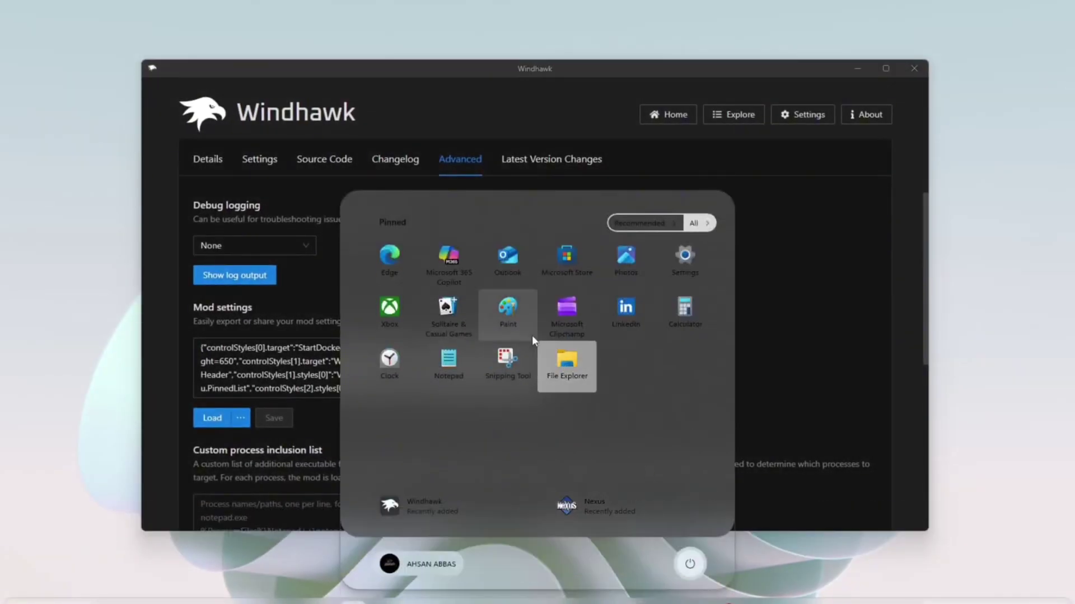
{"action": "left_click", "coordinate": [857, 68]}
{"action": "key", "text": "super"}
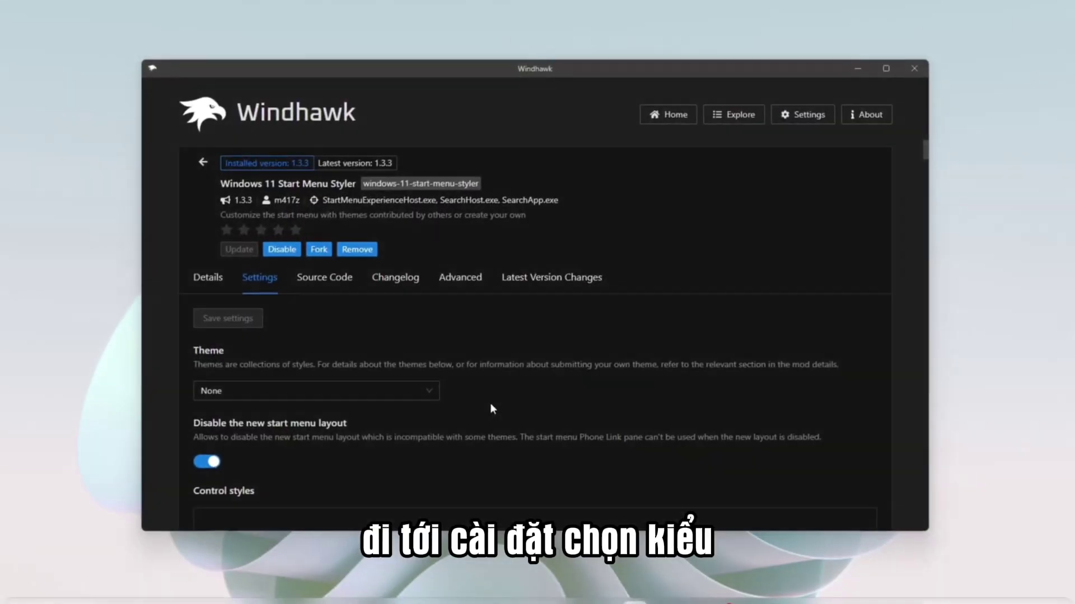
Change the Start menu frame's MaxHeight=650 to MaxHeight=550 and save
{"action": "scroll", "coordinate": [489, 403], "scroll_direction": "down", "scroll_amount": 5}
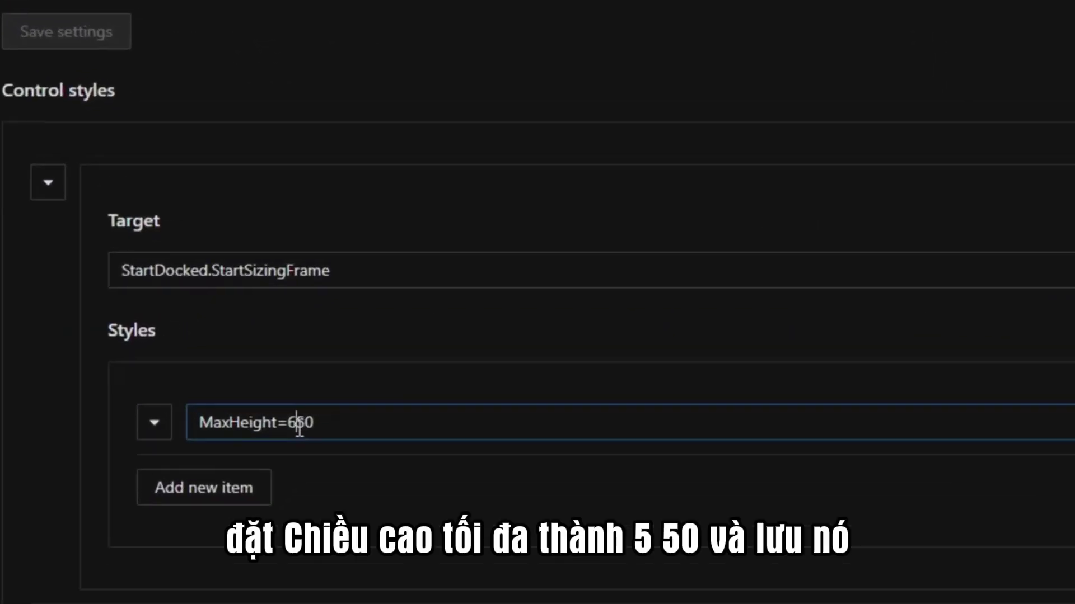
{"action": "left_click", "coordinate": [352, 386]}
{"action": "key", "text": "BackSpace"}
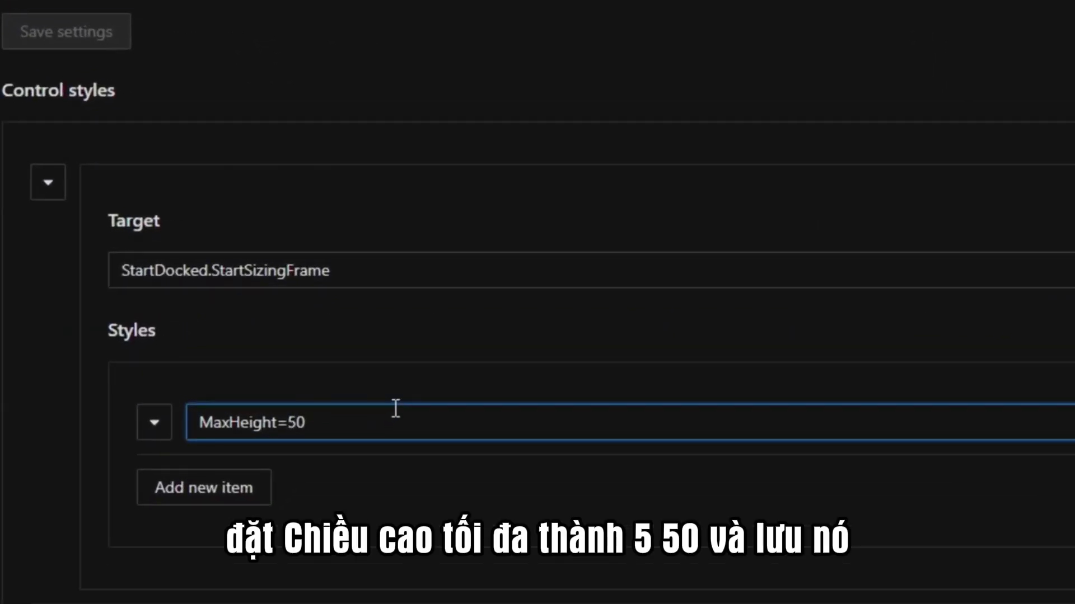
{"action": "type", "text": "5"}
{"action": "left_click", "coordinate": [76, 39]}
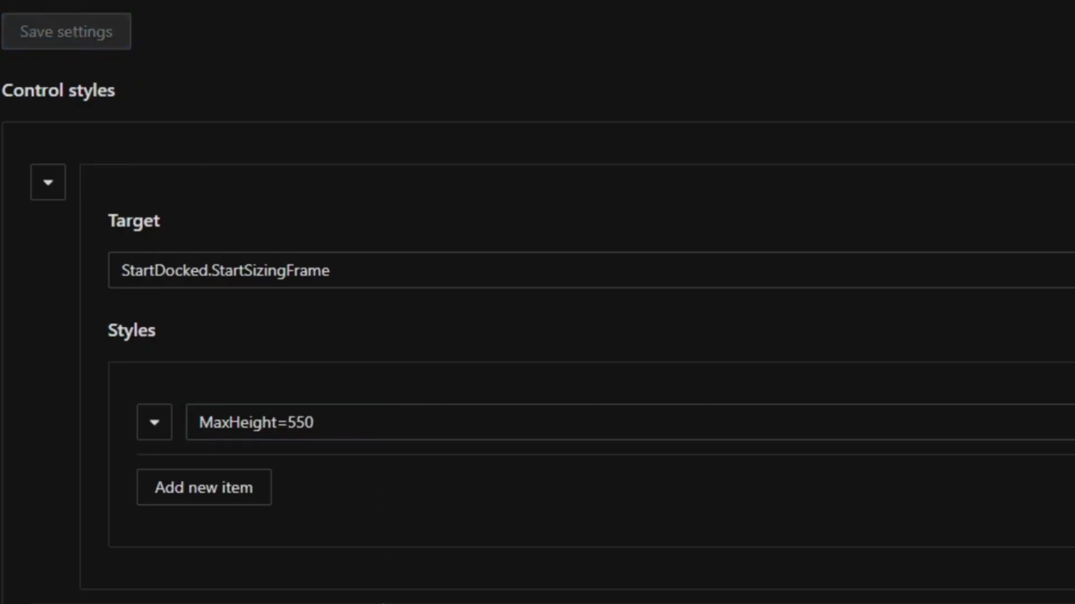
Hide Windhawk and open the Start menu to check its shorter height
{"action": "left_click", "coordinate": [354, 584]}
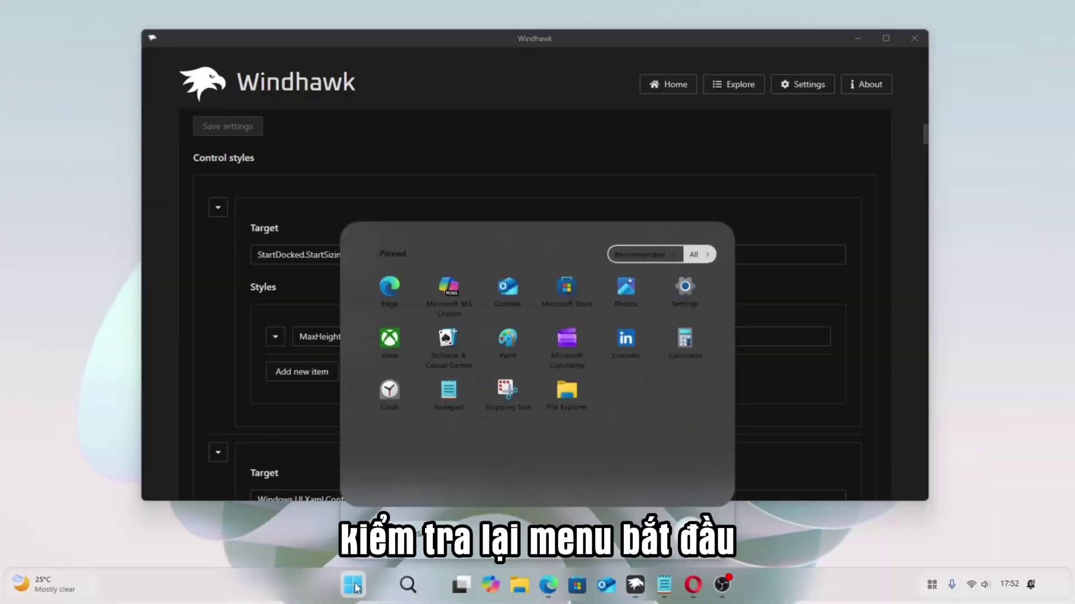
{"action": "left_click", "coordinate": [354, 585]}
{"action": "left_click", "coordinate": [858, 39]}
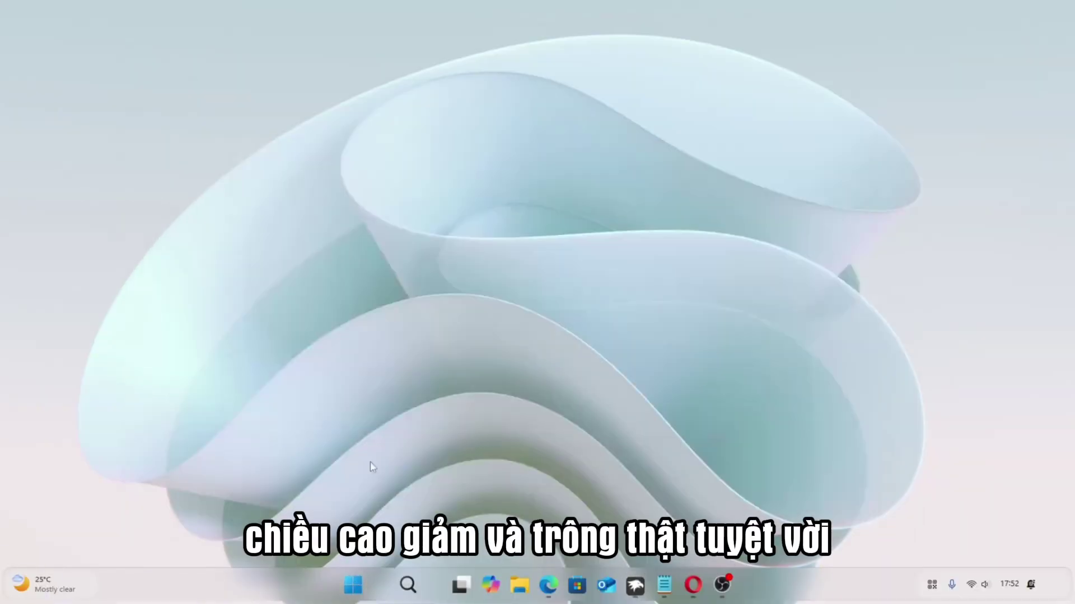
{"action": "left_click", "coordinate": [353, 585]}
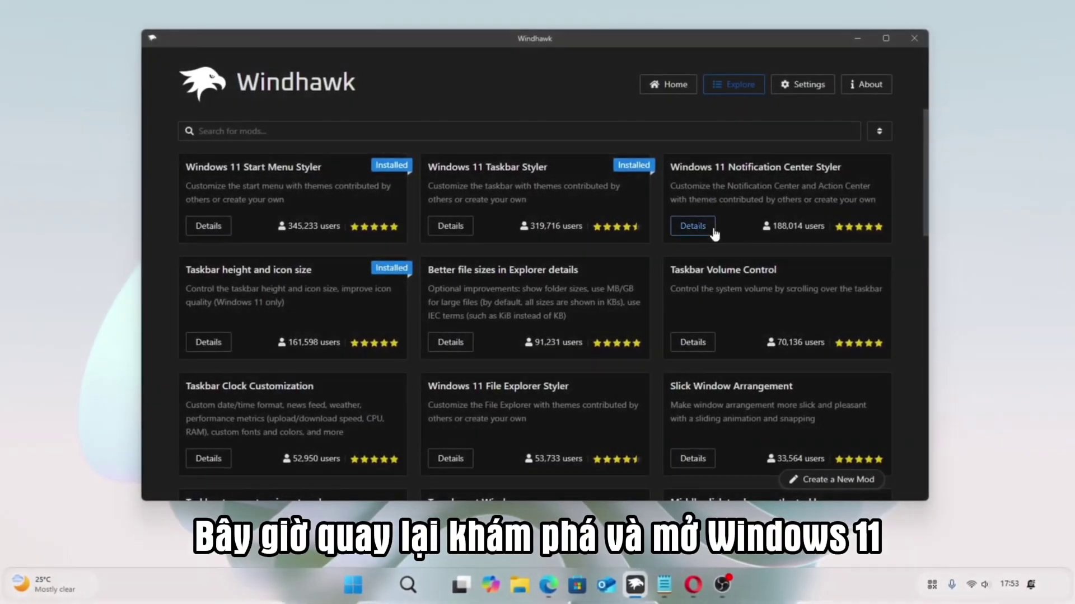
Install the Windows 11 Notification Center Styler, accepting the risk
{"action": "left_click", "coordinate": [695, 227]}
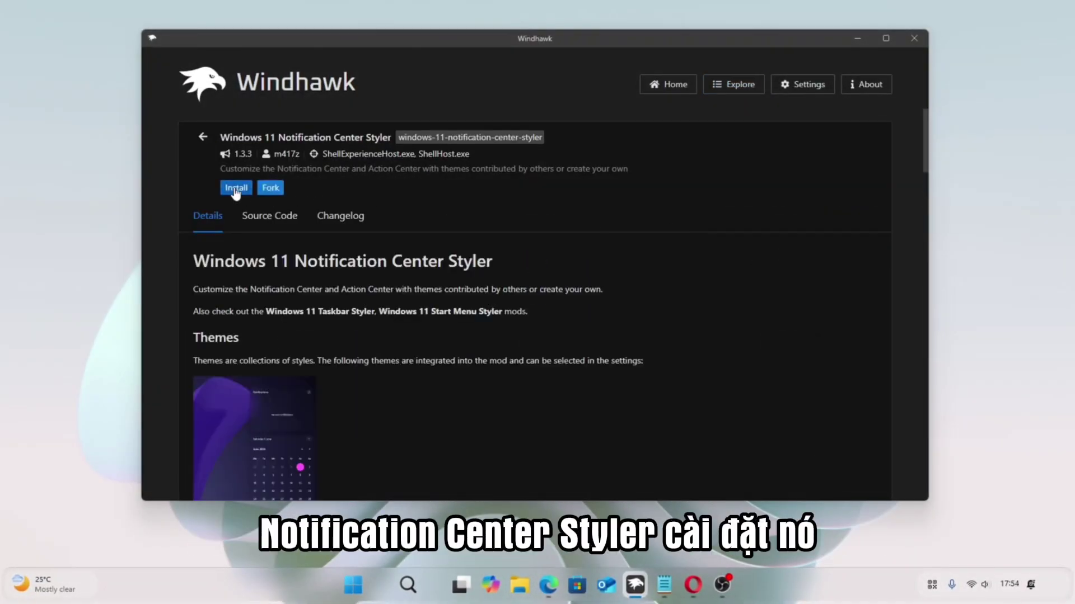
{"action": "left_click", "coordinate": [236, 188]}
{"action": "left_click", "coordinate": [623, 376]}
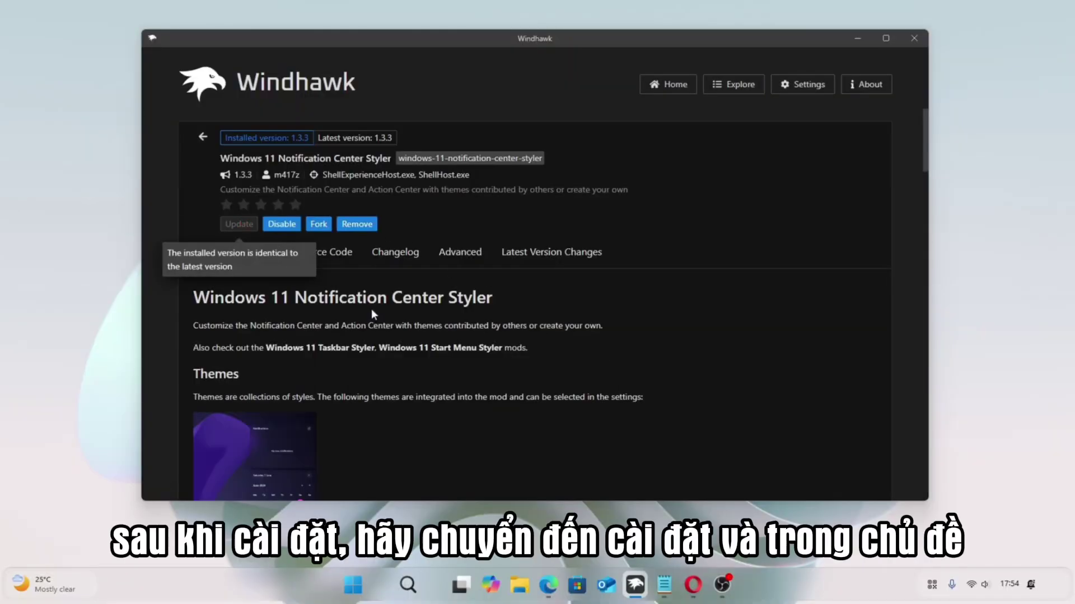
Set the Notification Center Styler theme to TranslucentShell, save, and view the restyled notification center
{"action": "left_click", "coordinate": [267, 253]}
{"action": "scroll", "coordinate": [436, 385], "scroll_direction": "down", "scroll_amount": 2}
{"action": "scroll", "coordinate": [432, 379], "scroll_direction": "down", "scroll_amount": 5}
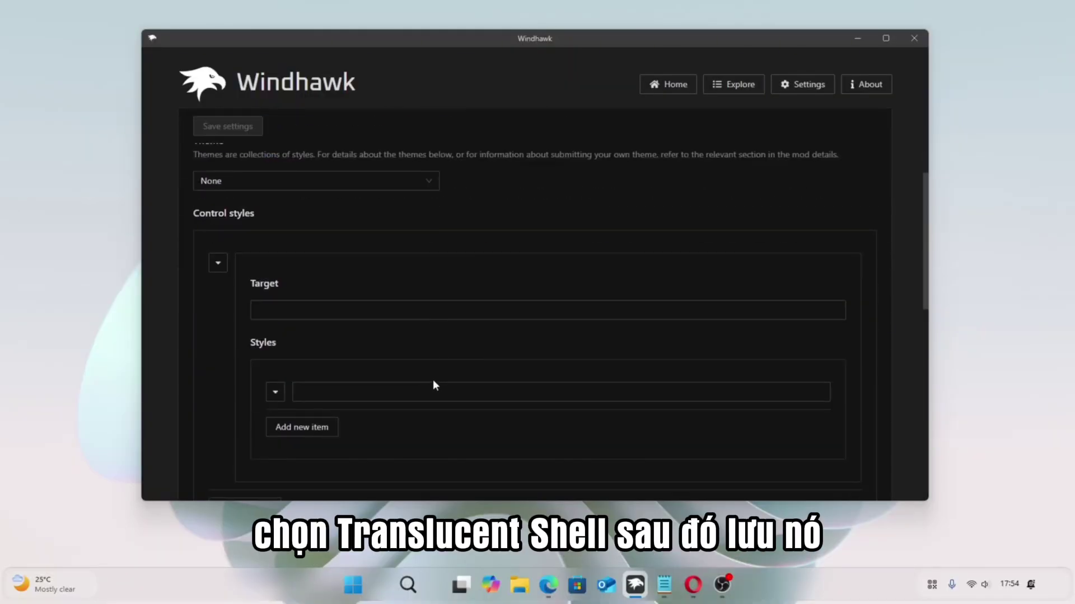
{"action": "scroll", "coordinate": [432, 380], "scroll_direction": "up", "scroll_amount": 5}
{"action": "left_click", "coordinate": [421, 241]}
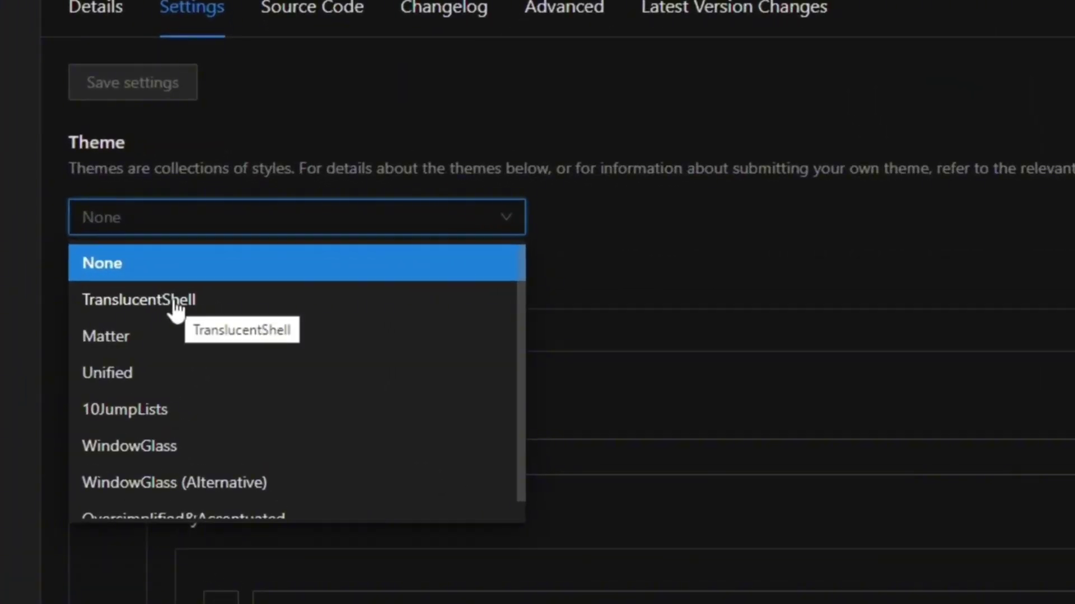
{"action": "left_click", "coordinate": [176, 303]}
{"action": "left_click", "coordinate": [152, 89]}
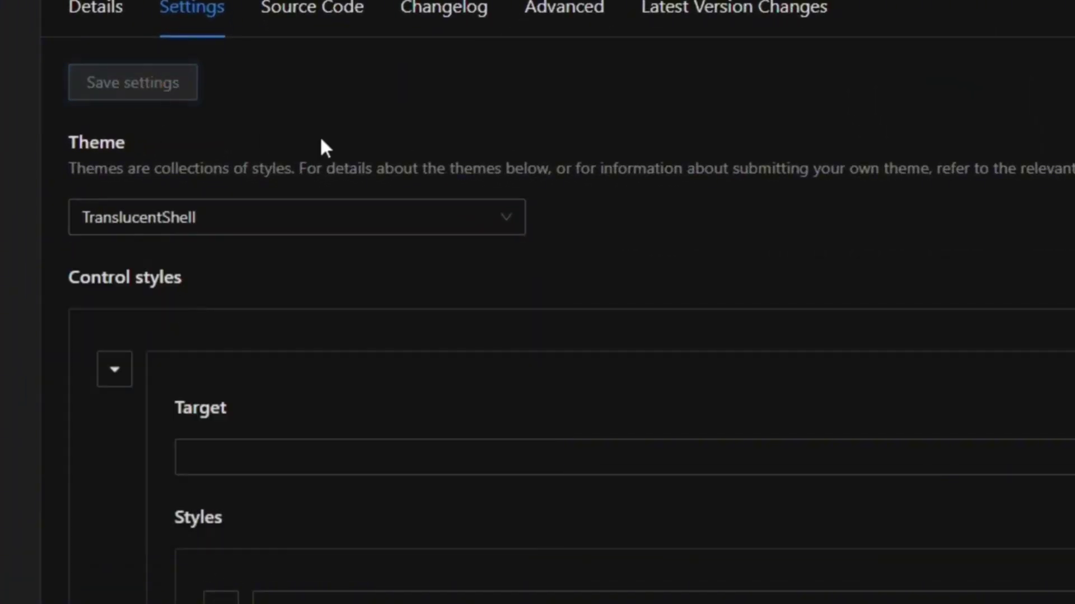
{"action": "left_click", "coordinate": [853, 38]}
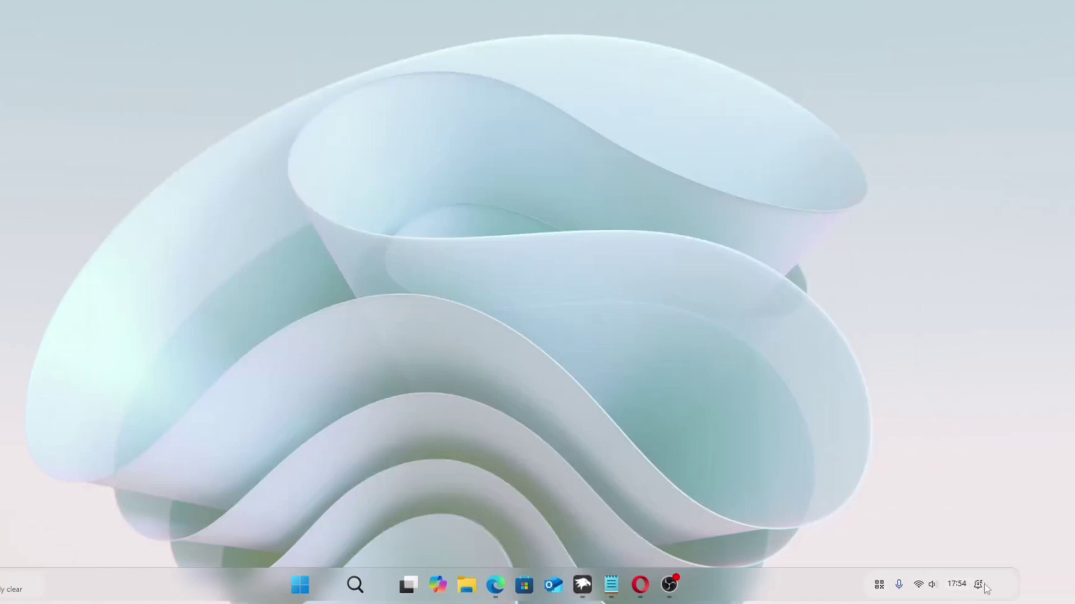
{"action": "left_click", "coordinate": [986, 588]}
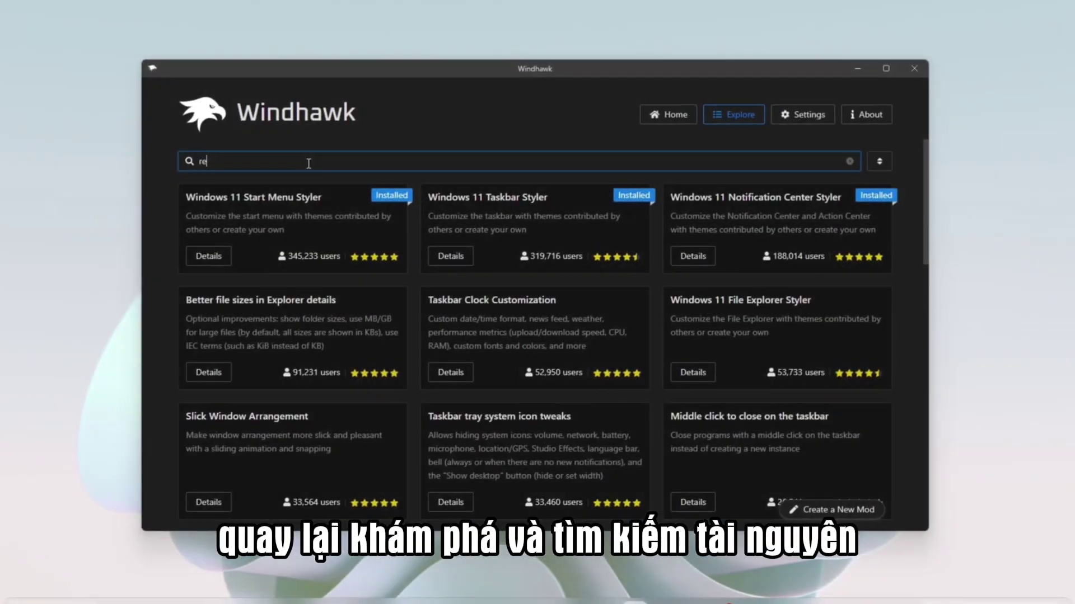
Search Explore for 'sour' and install the Resource Redirect mod, accepting the risk warning
{"action": "type", "text": "source"}
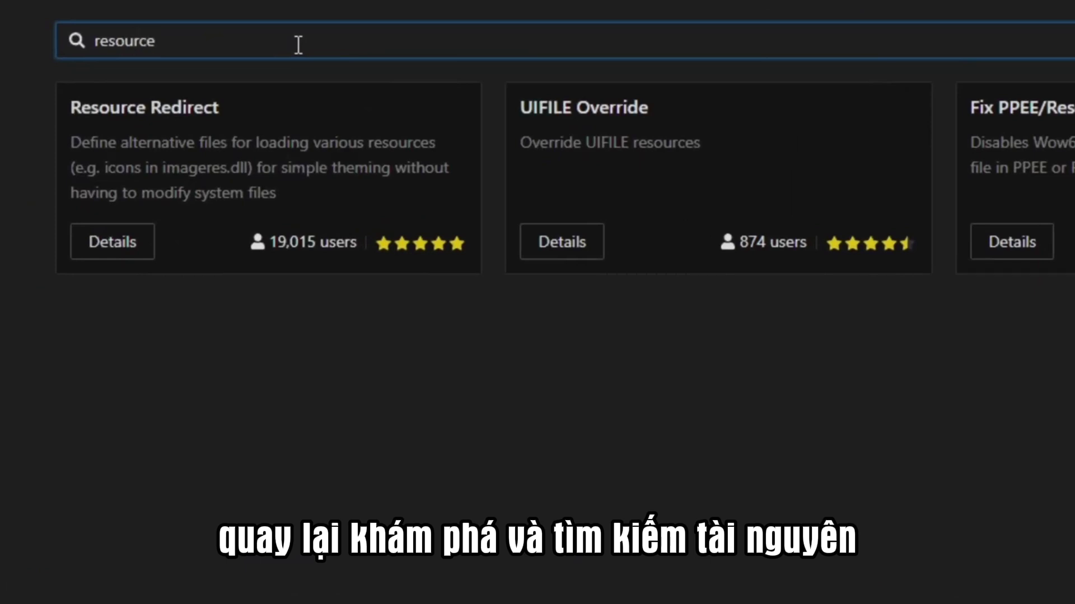
{"action": "left_click", "coordinate": [122, 245]}
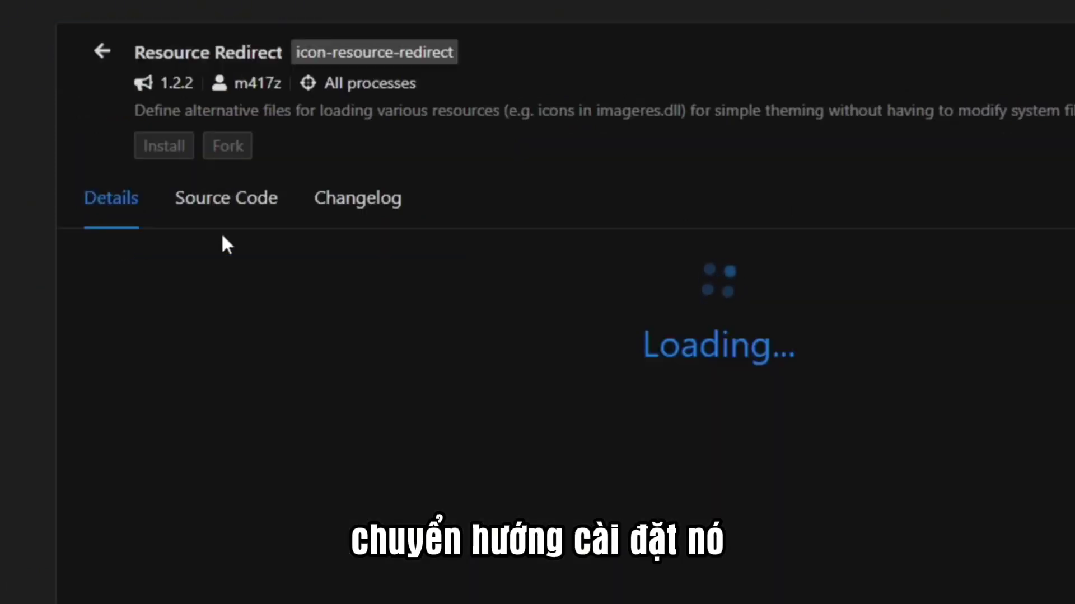
{"action": "left_click", "coordinate": [235, 218]}
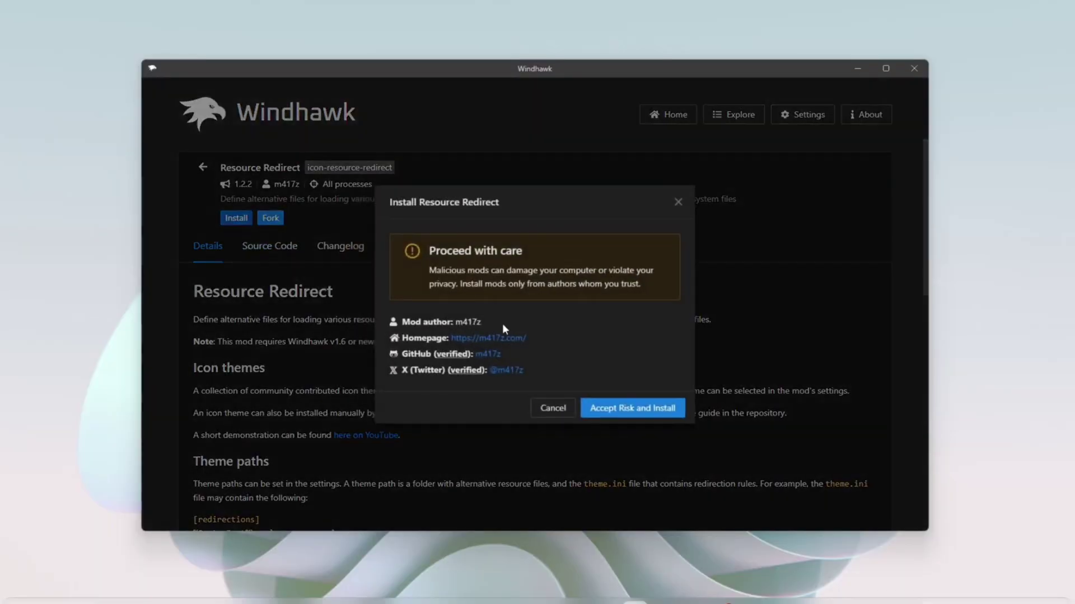
{"action": "left_click", "coordinate": [618, 411]}
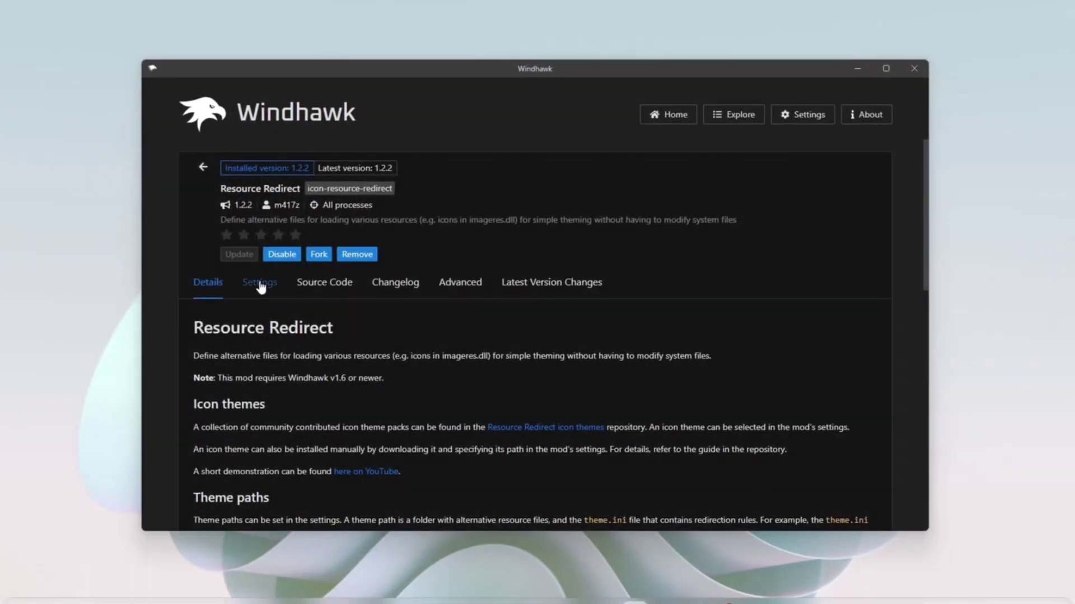
Open Resource Redirect's settings and browse the Icon theme dropdown list
{"action": "left_click", "coordinate": [259, 283]}
{"action": "scroll", "coordinate": [499, 377], "scroll_direction": "down", "scroll_amount": 4}
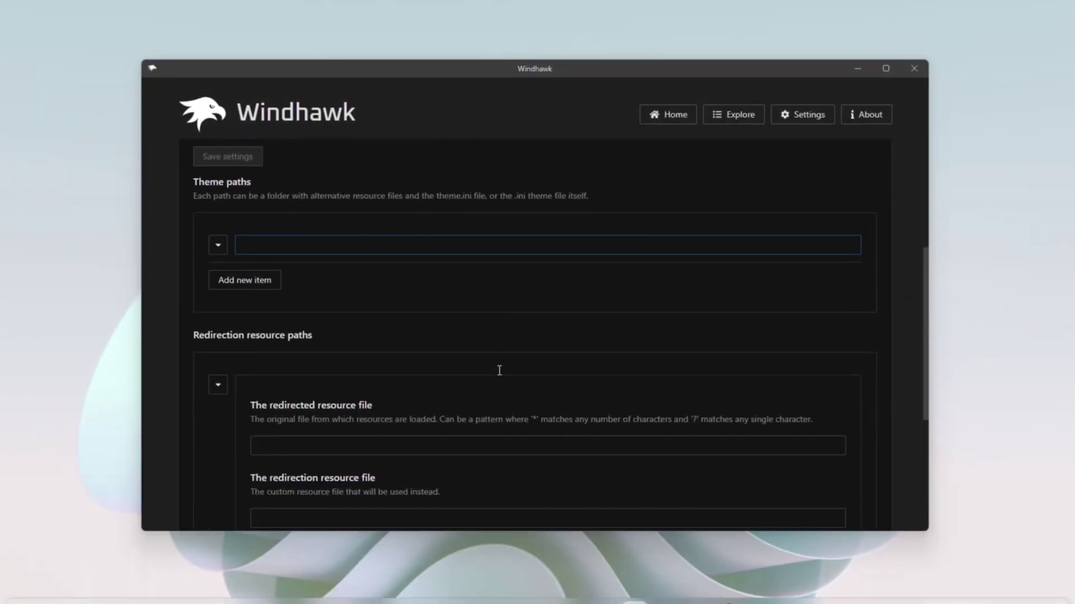
{"action": "scroll", "coordinate": [497, 368], "scroll_direction": "up", "scroll_amount": 4}
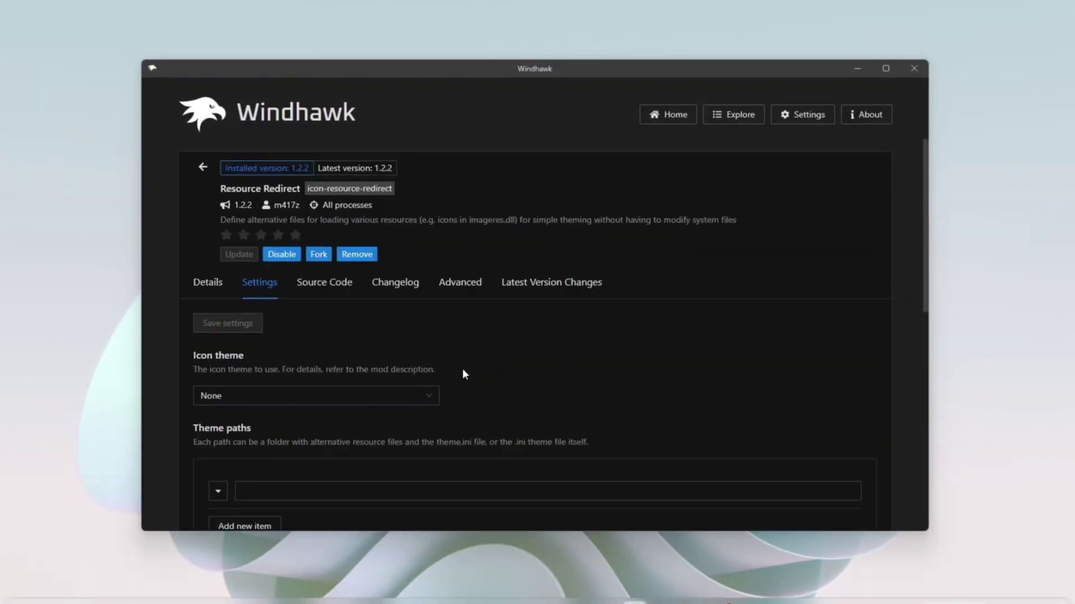
{"action": "left_click", "coordinate": [373, 398]}
{"action": "scroll", "coordinate": [319, 353], "scroll_direction": "down", "scroll_amount": 5}
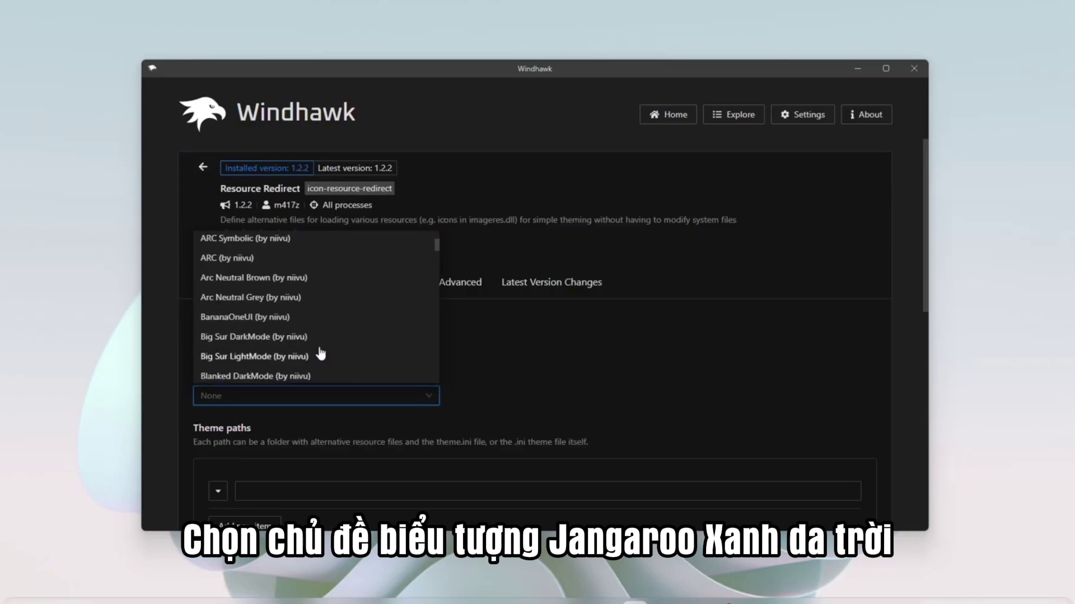
{"action": "scroll", "coordinate": [319, 347], "scroll_direction": "down", "scroll_amount": 5}
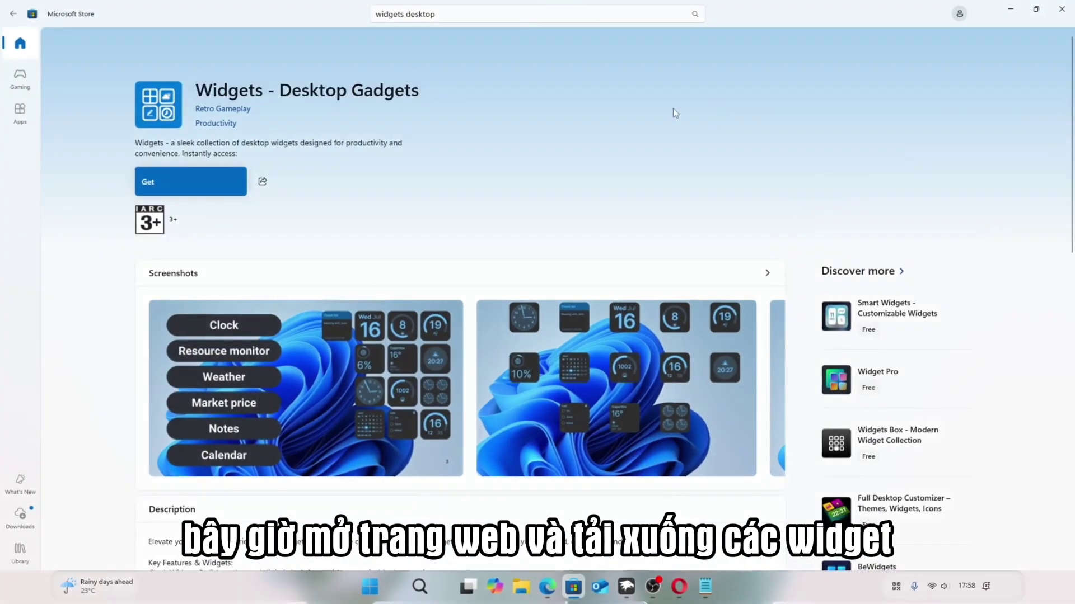
Get the Widgets app, keep its colour mode on System, and turn on Always on top
{"action": "left_click", "coordinate": [190, 182]}
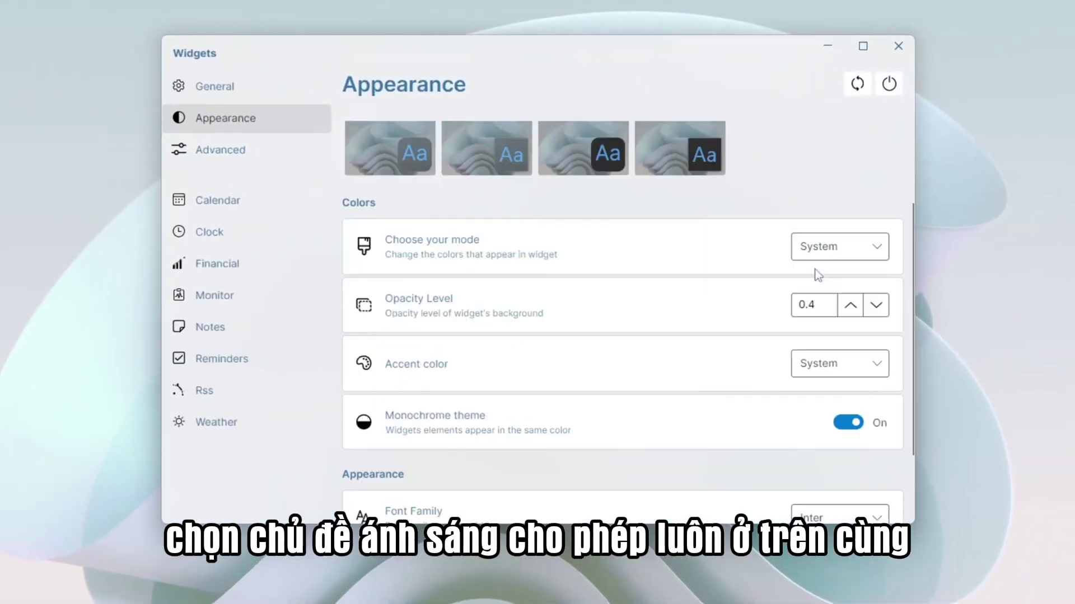
{"action": "scroll", "coordinate": [820, 273], "scroll_direction": "down", "scroll_amount": 2}
{"action": "scroll", "coordinate": [825, 276], "scroll_direction": "up", "scroll_amount": 2}
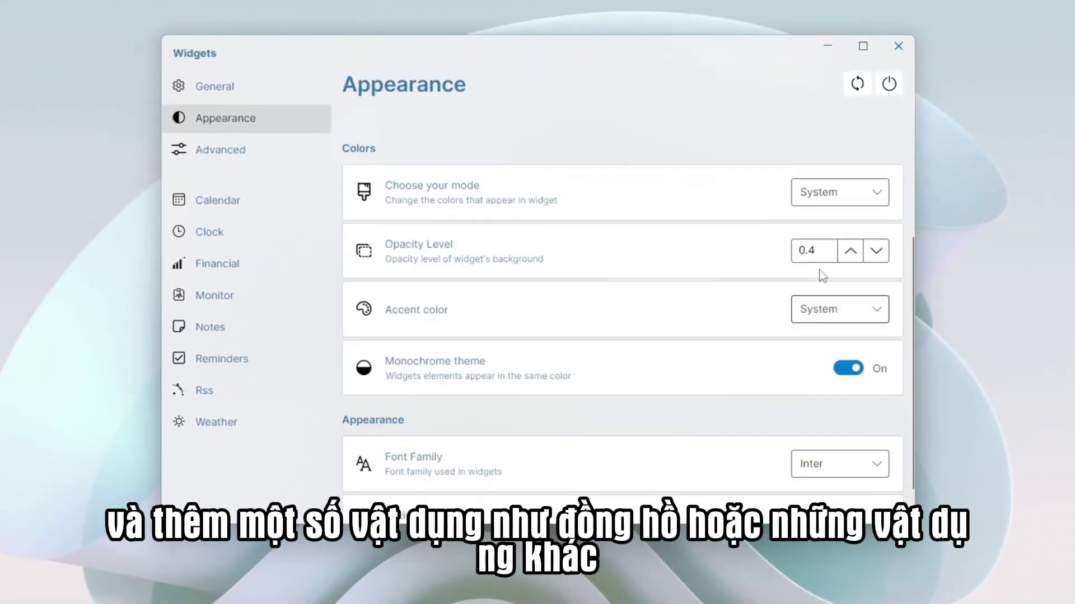
{"action": "left_click", "coordinate": [834, 229]}
{"action": "left_click", "coordinate": [823, 314]}
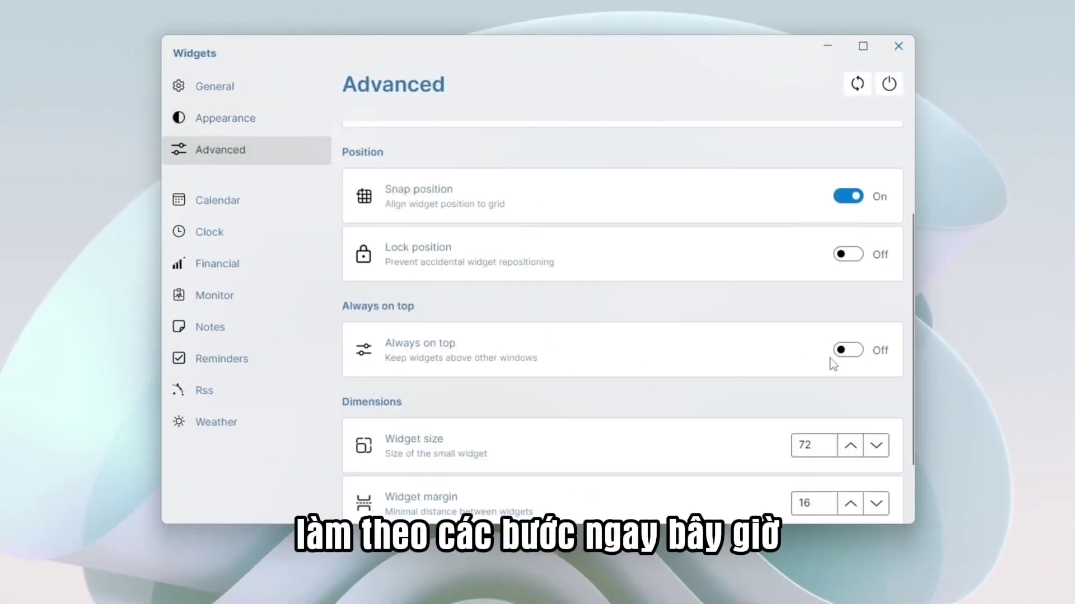
{"action": "left_click", "coordinate": [848, 350]}
{"action": "scroll", "coordinate": [848, 359], "scroll_direction": "down", "scroll_amount": 2}
Add the date, analog clock and Cupertino weather widgets to the desktop
{"action": "left_click", "coordinate": [281, 203]}
{"action": "left_click", "coordinate": [531, 189]}
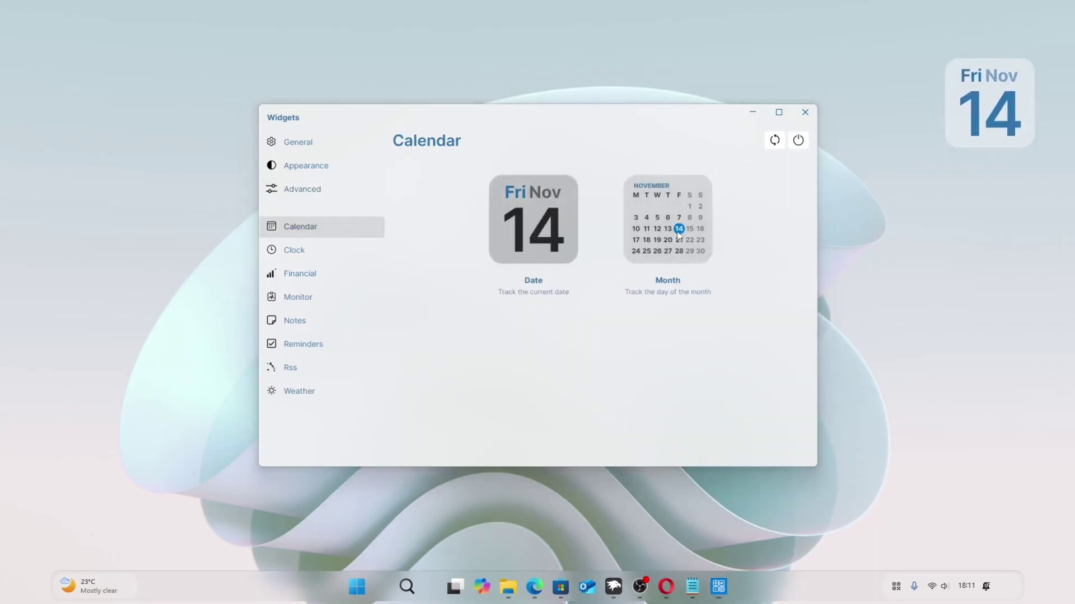
{"action": "left_click", "coordinate": [294, 250]}
{"action": "left_click", "coordinate": [634, 280]}
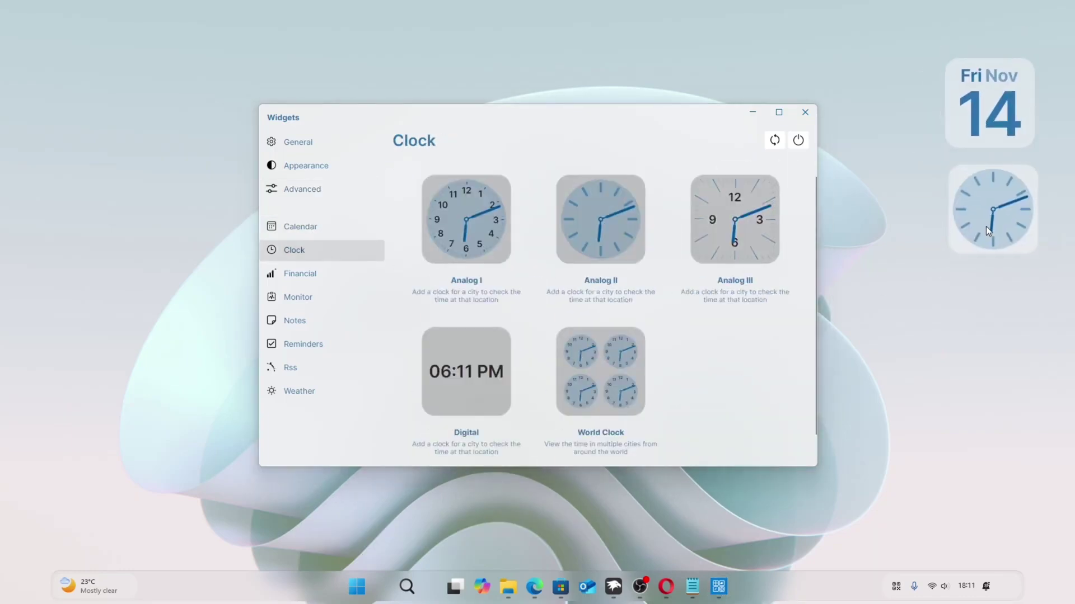
{"action": "left_click", "coordinate": [326, 280]}
{"action": "left_click", "coordinate": [312, 319]}
{"action": "left_click", "coordinate": [297, 393]}
{"action": "left_click", "coordinate": [451, 218]}
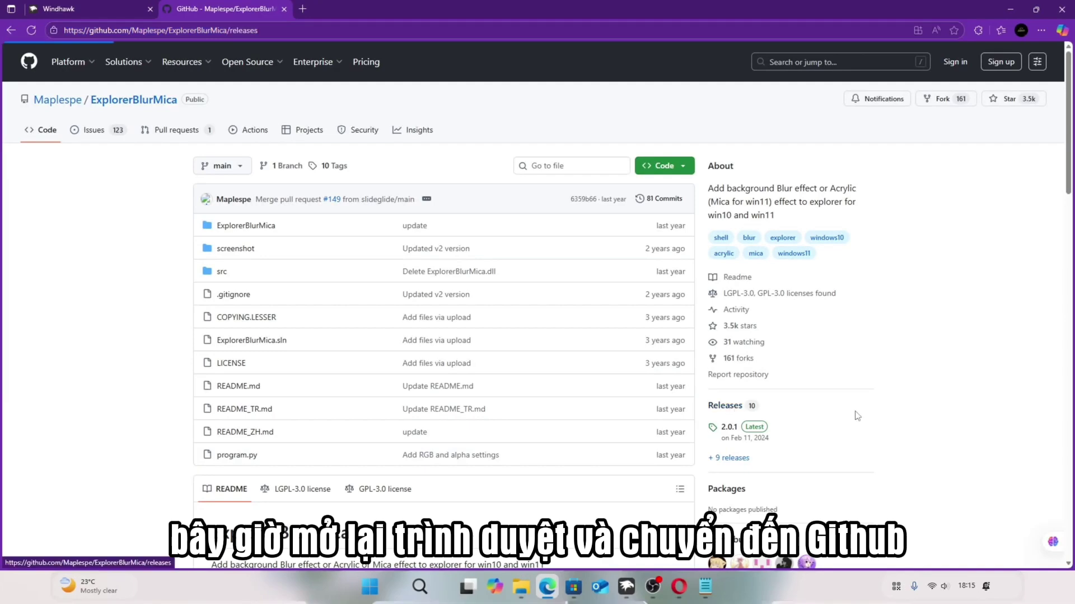
Download ExplorerBlurMica's Release_x64.zip and open ExplorerBlurMica.dll from its folder
{"action": "scroll", "coordinate": [736, 377], "scroll_direction": "down", "scroll_amount": 5}
{"action": "left_click", "coordinate": [394, 309]}
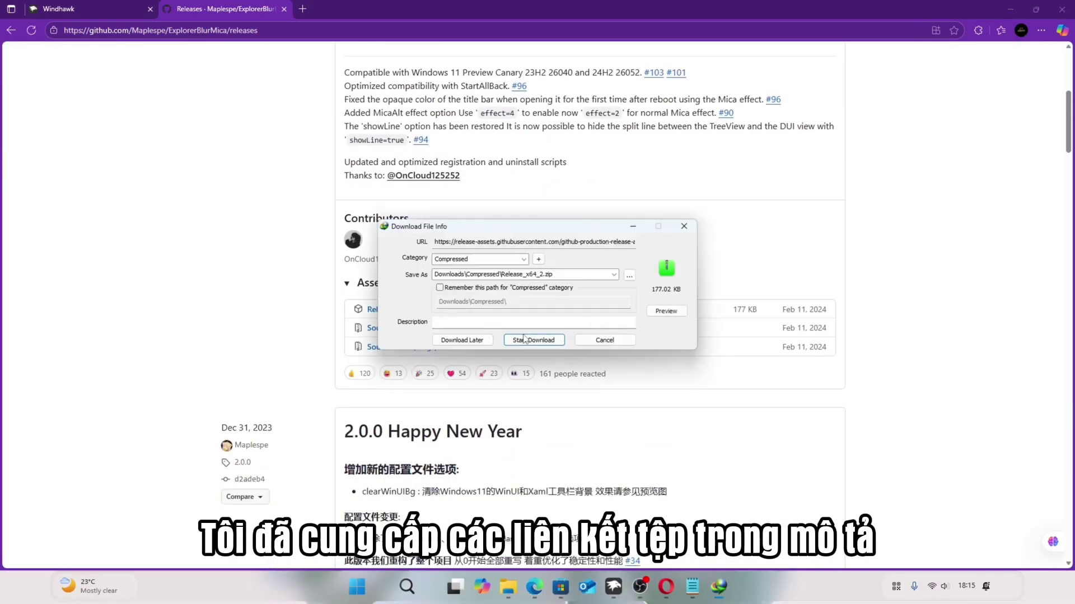
{"action": "left_click", "coordinate": [549, 338]}
{"action": "left_click", "coordinate": [560, 322]}
{"action": "right_click", "coordinate": [124, 124]}
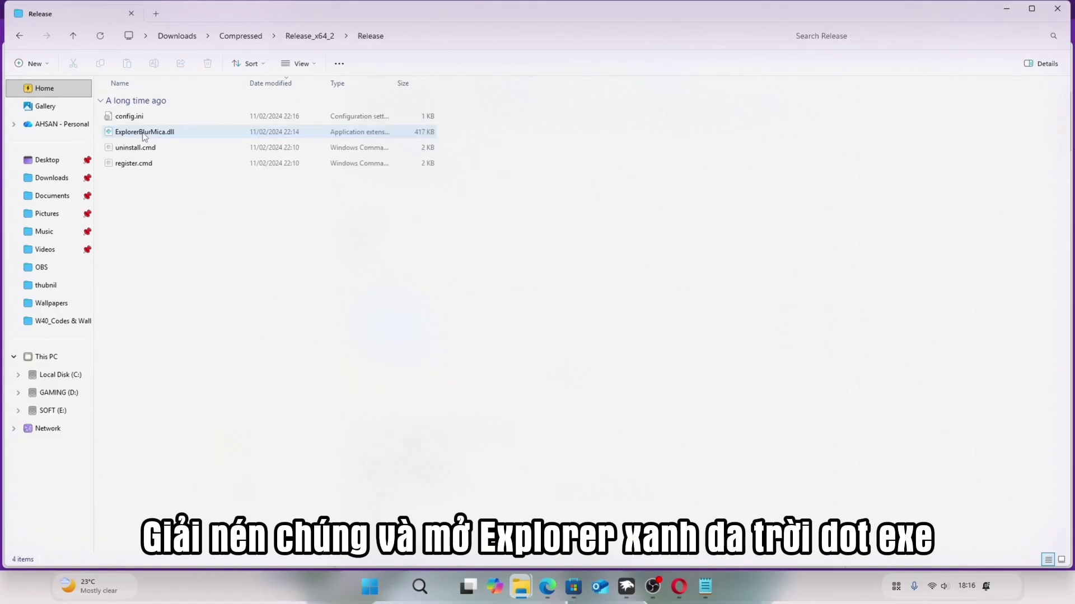
{"action": "double_click", "coordinate": [144, 135]}
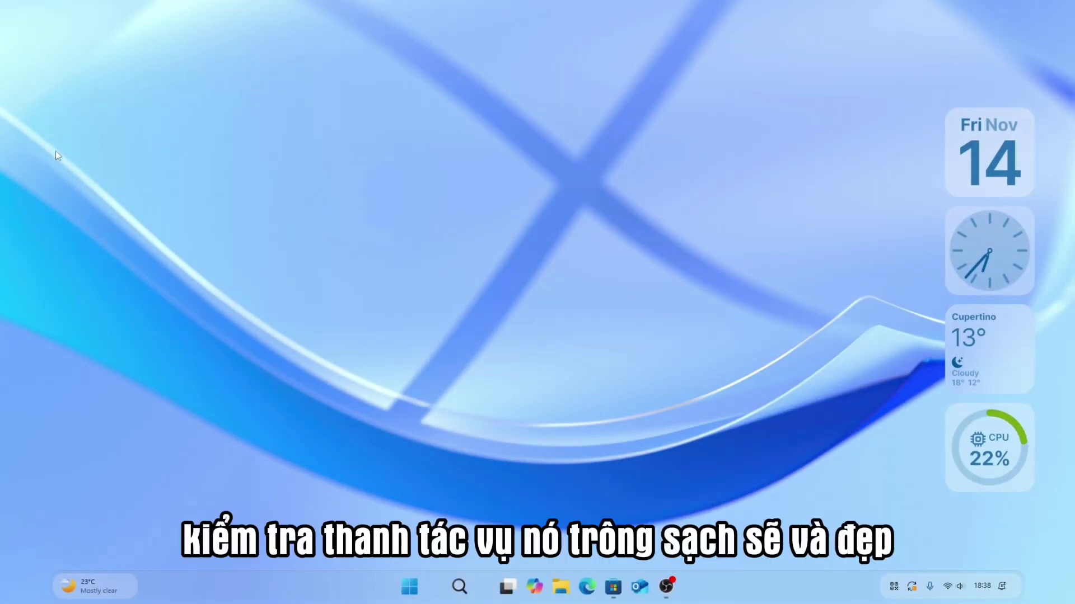
Refresh the desktop, then bring up the translucent Start menu with its pinned apps
{"action": "right_click", "coordinate": [428, 85]}
{"action": "left_click", "coordinate": [451, 136]}
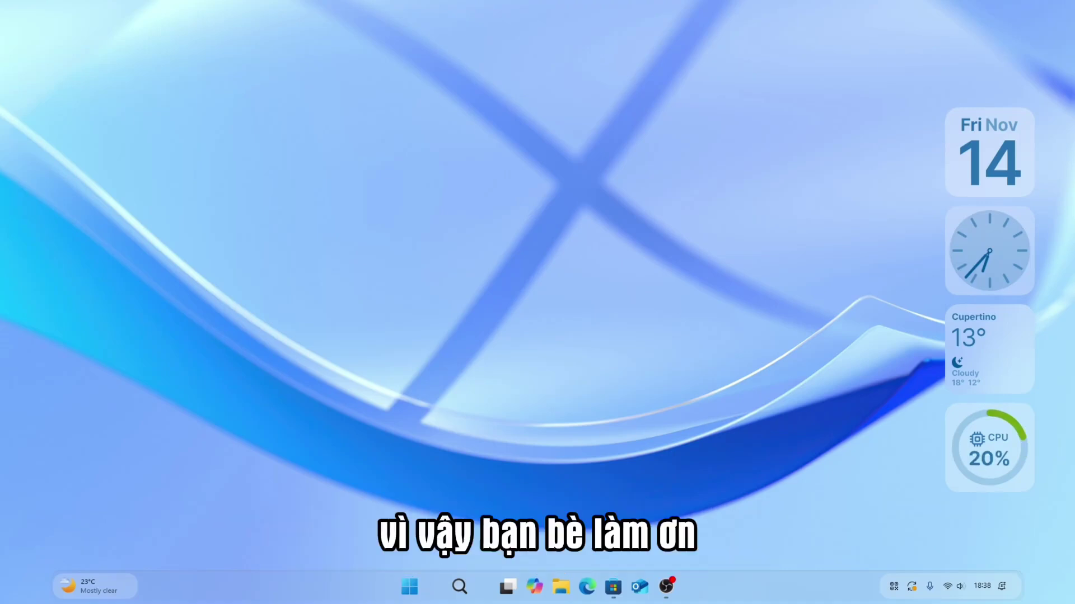
{"action": "left_click", "coordinate": [410, 588]}
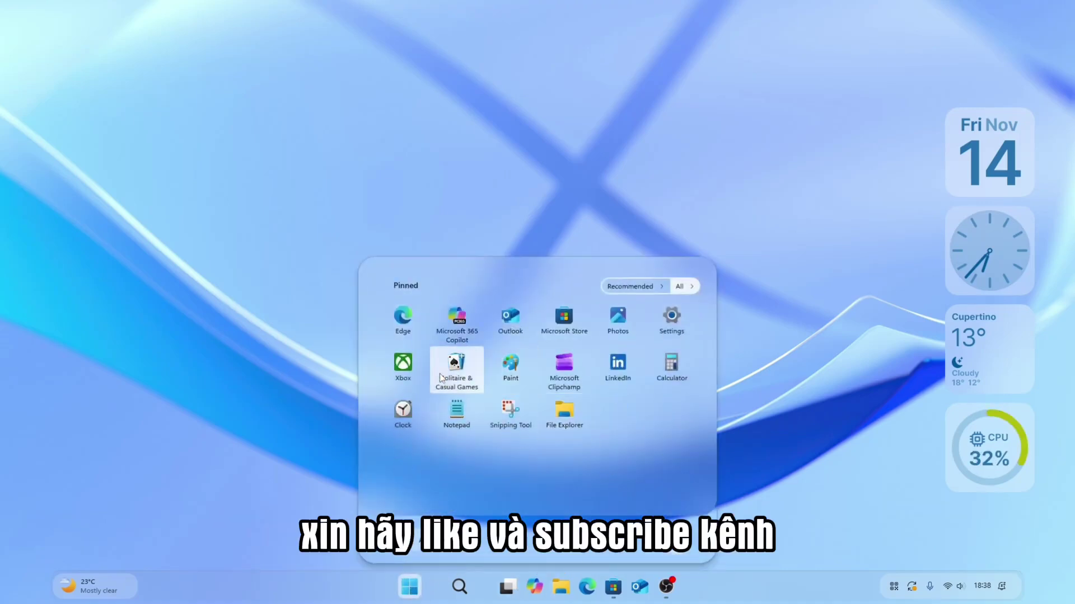